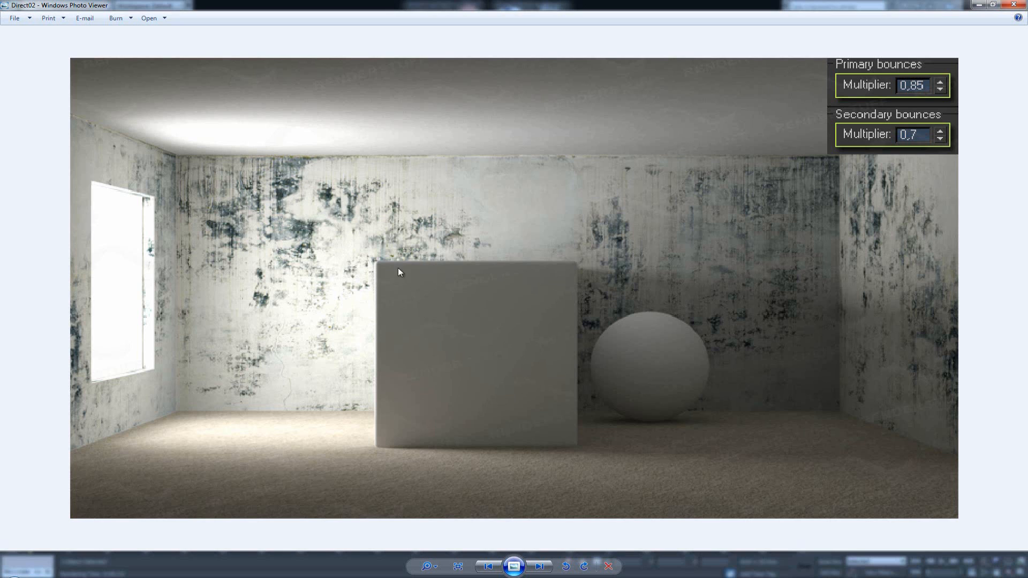
- Close the image viewer and open the V-Ray frame buffer next to the Render Setup dialog
left_click(1014, 6)
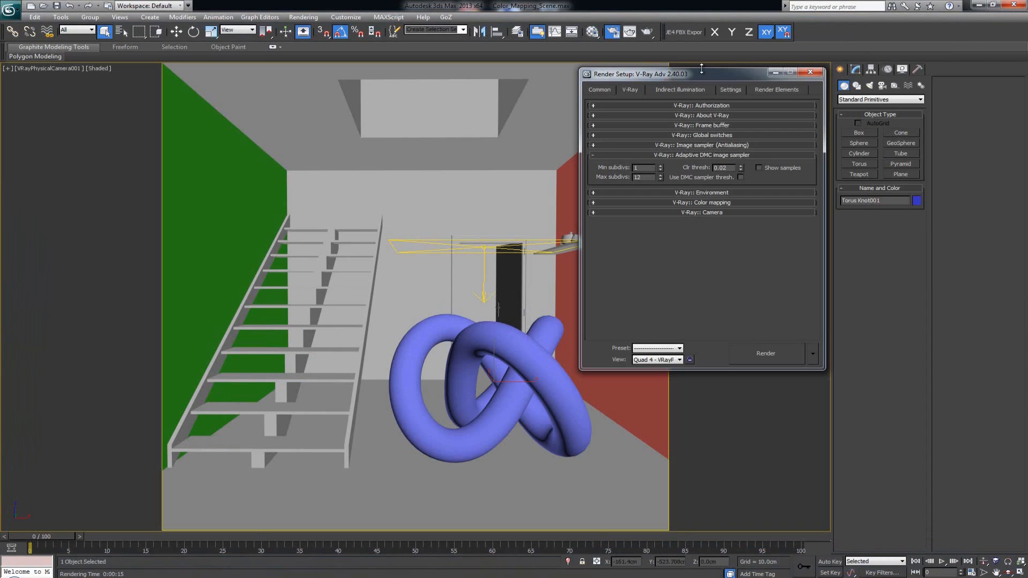
left_click_drag(702, 72, 801, 63)
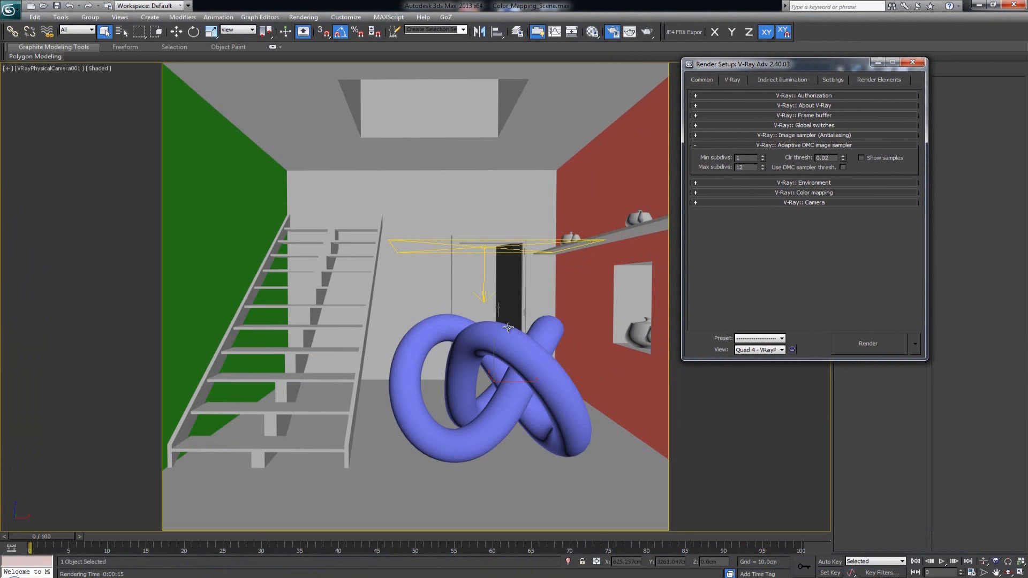
right_click(429, 285)
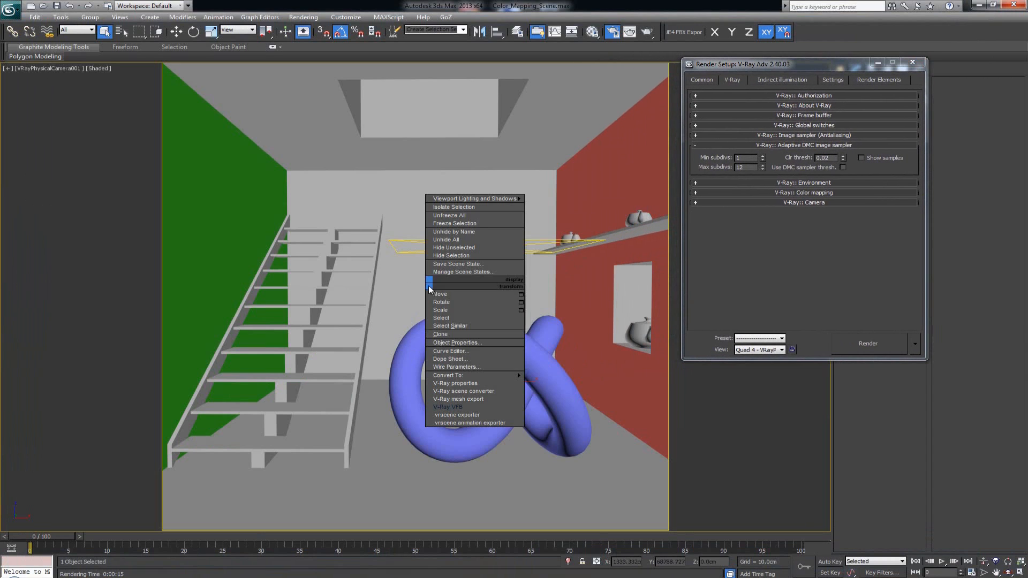
left_click(484, 407)
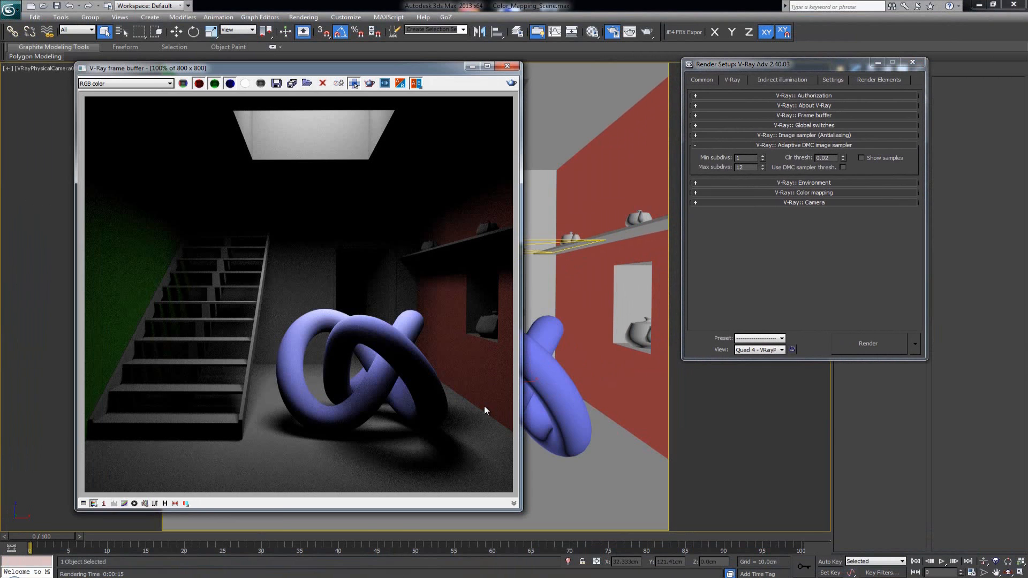
left_click_drag(375, 68, 417, 75)
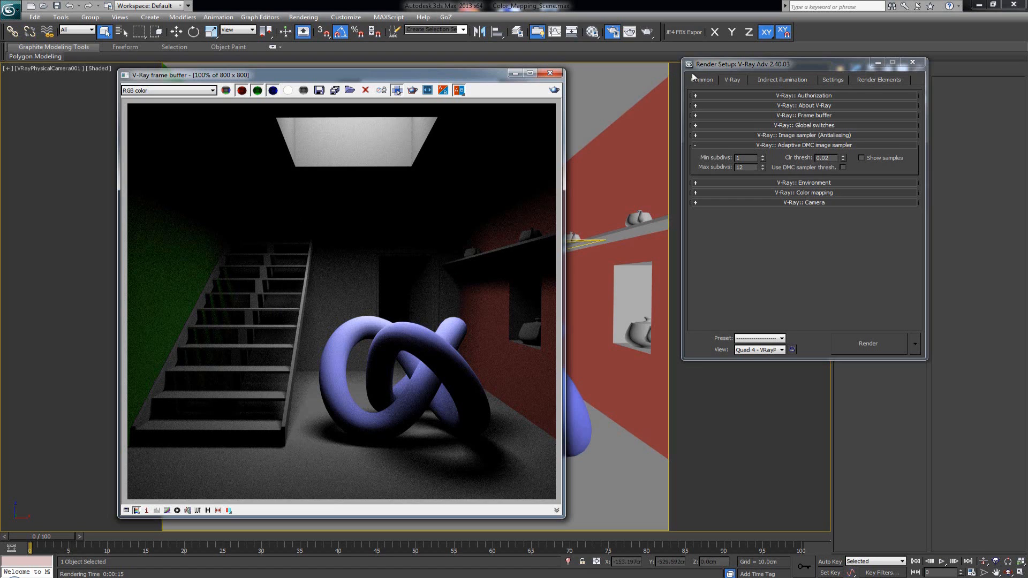
- Turn on global illumination in the Indirect illumination settings and review the primary and secondary GI engine options
left_click(770, 79)
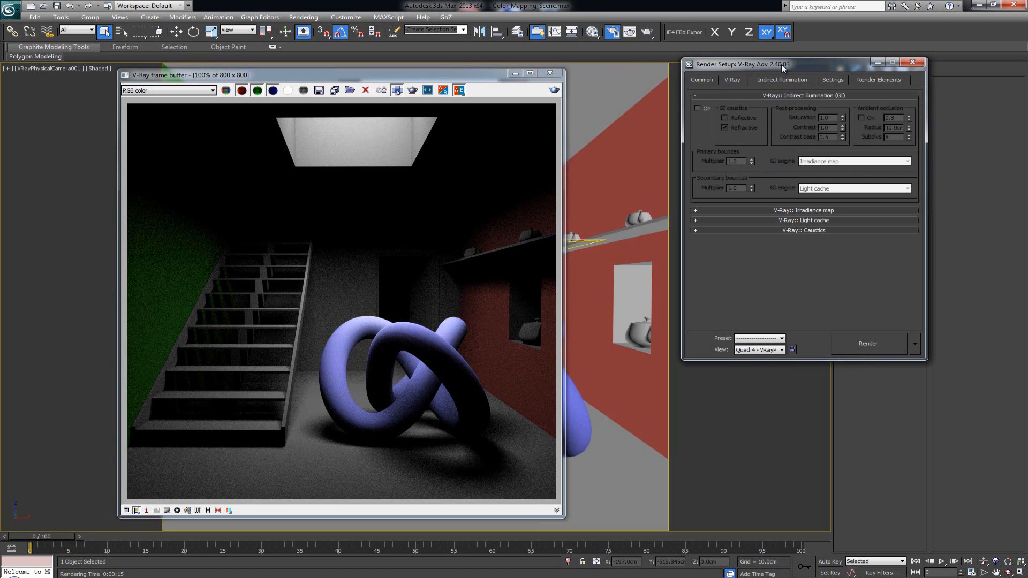
left_click(698, 108)
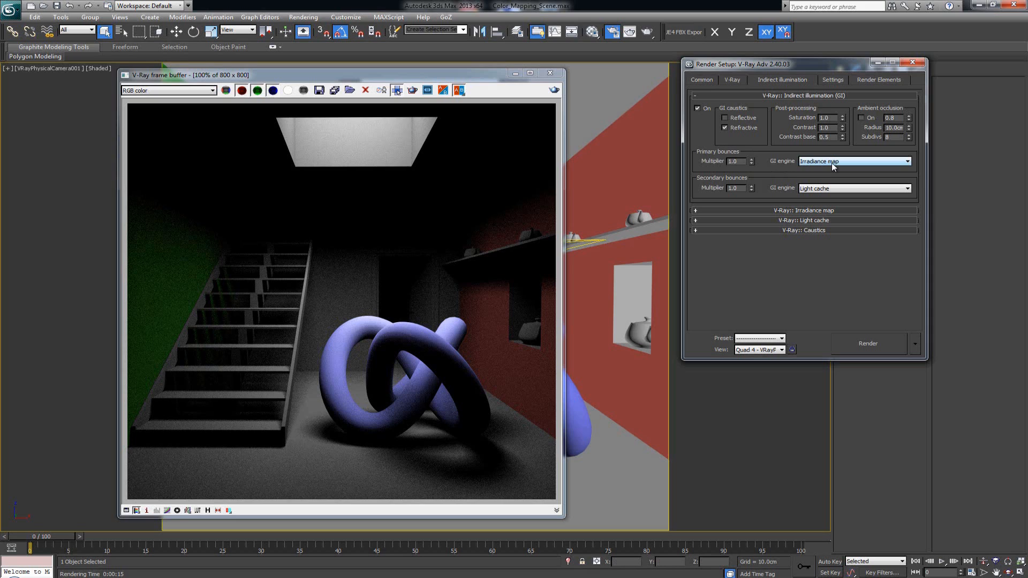
left_click(863, 161)
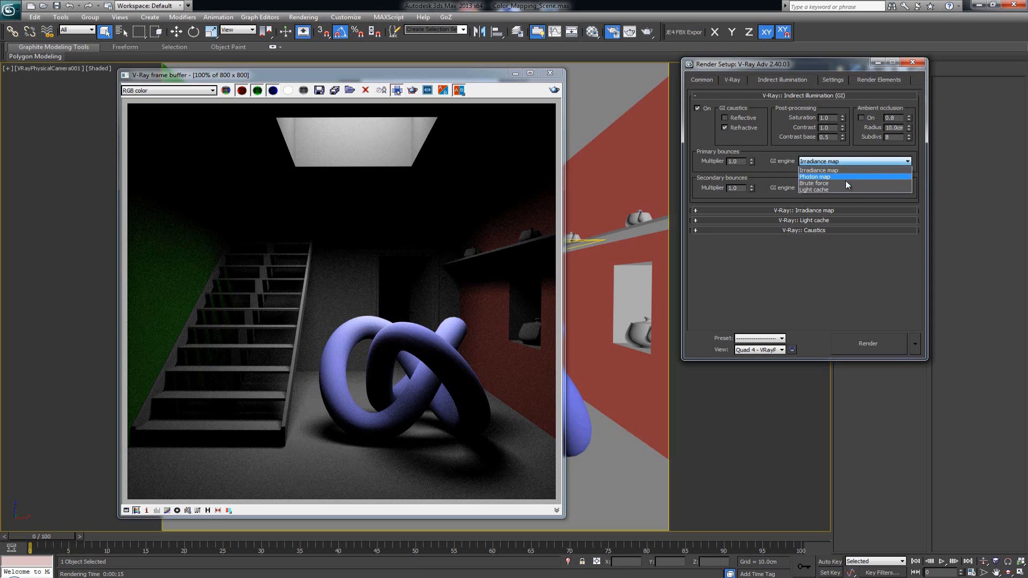
left_click(845, 160)
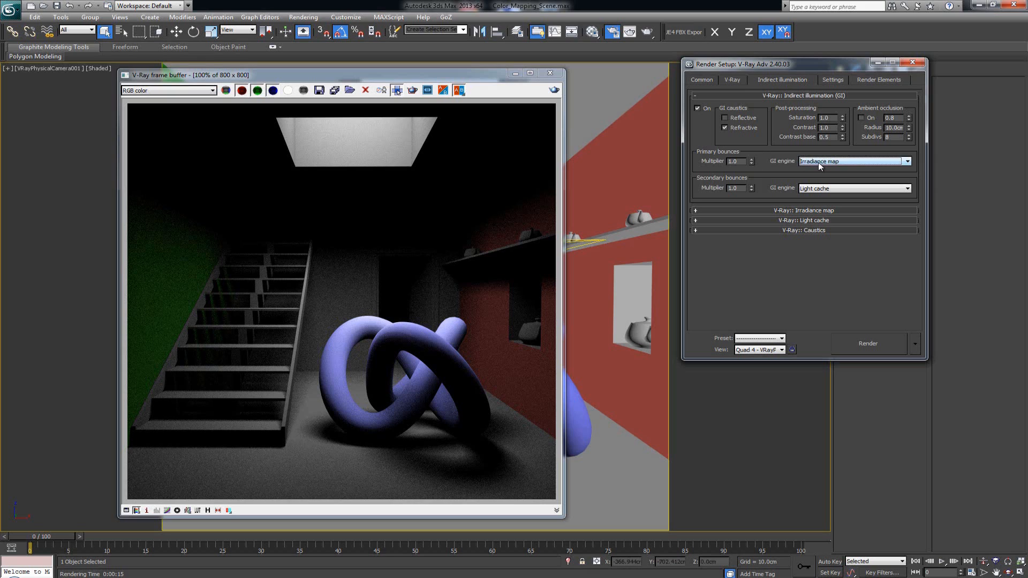
left_click(837, 162)
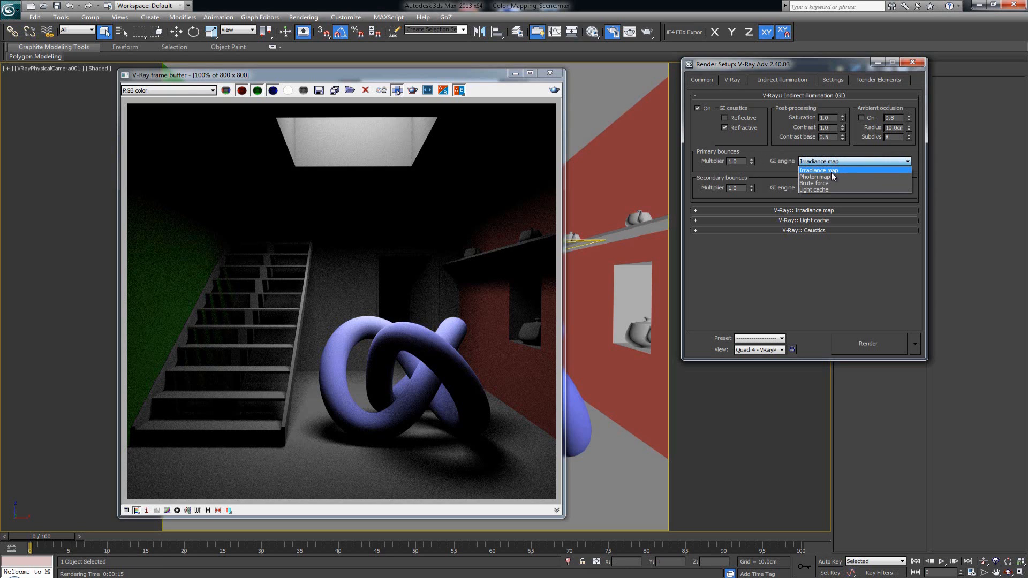
left_click(831, 171)
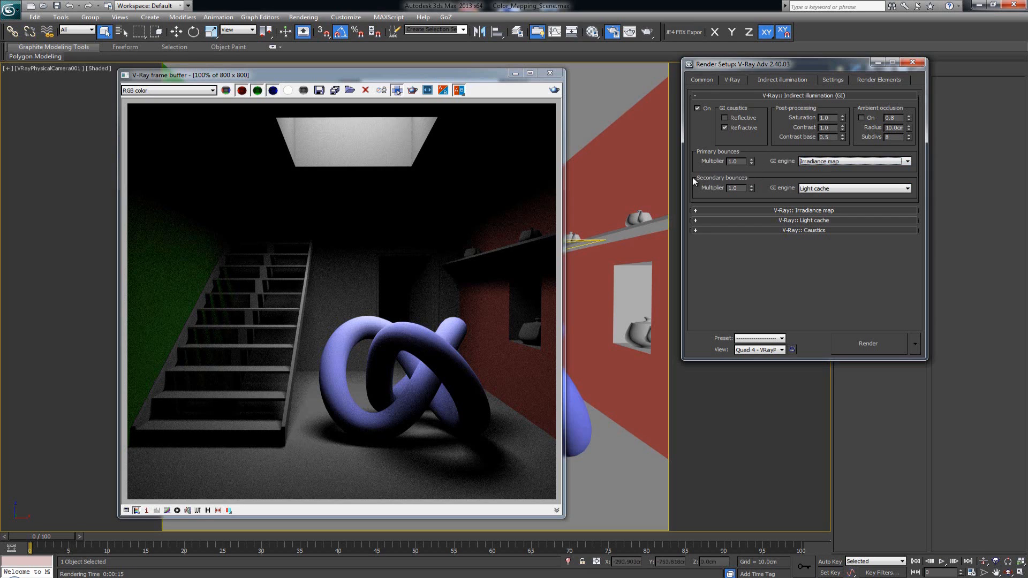
left_click(833, 189)
left_click(832, 190)
- Switch both the primary and secondary bounce GI engines to Brute force
left_click(824, 162)
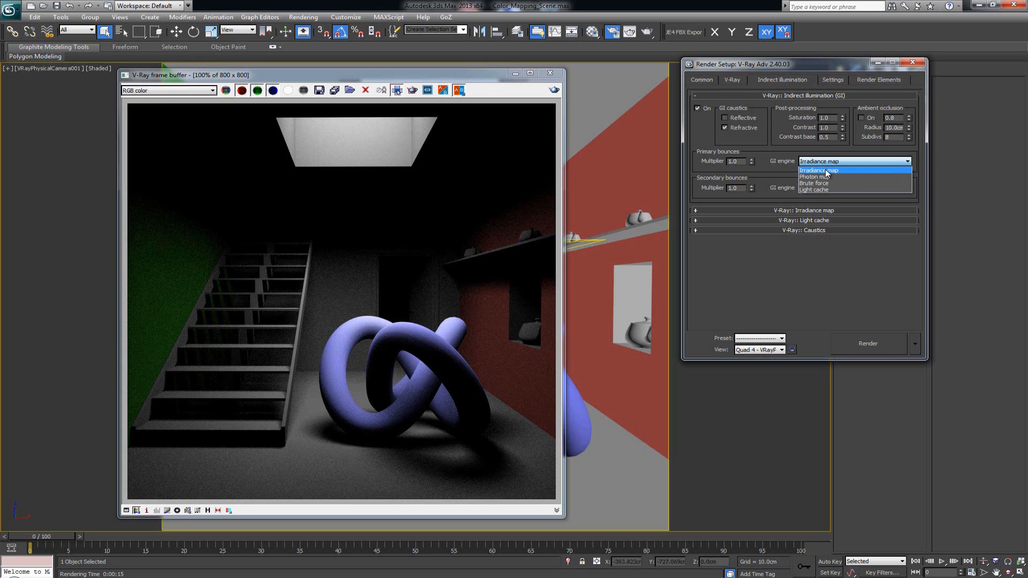
left_click(828, 184)
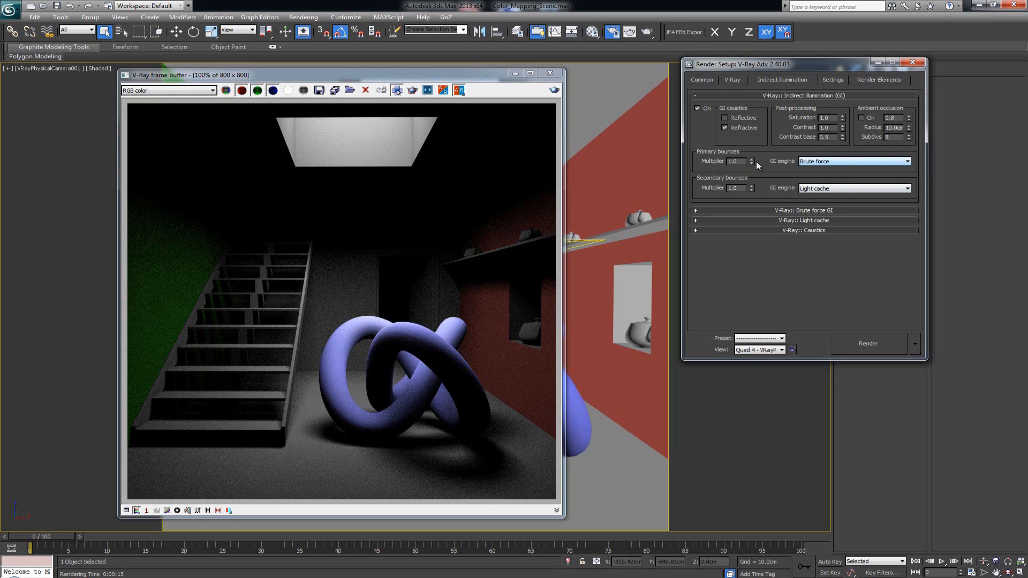
left_click(824, 189)
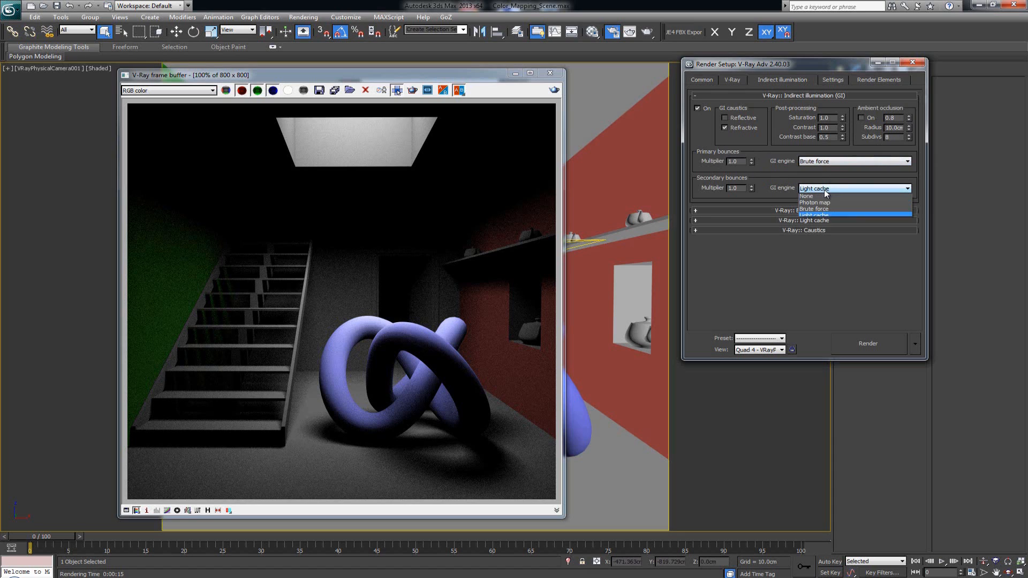
left_click(825, 210)
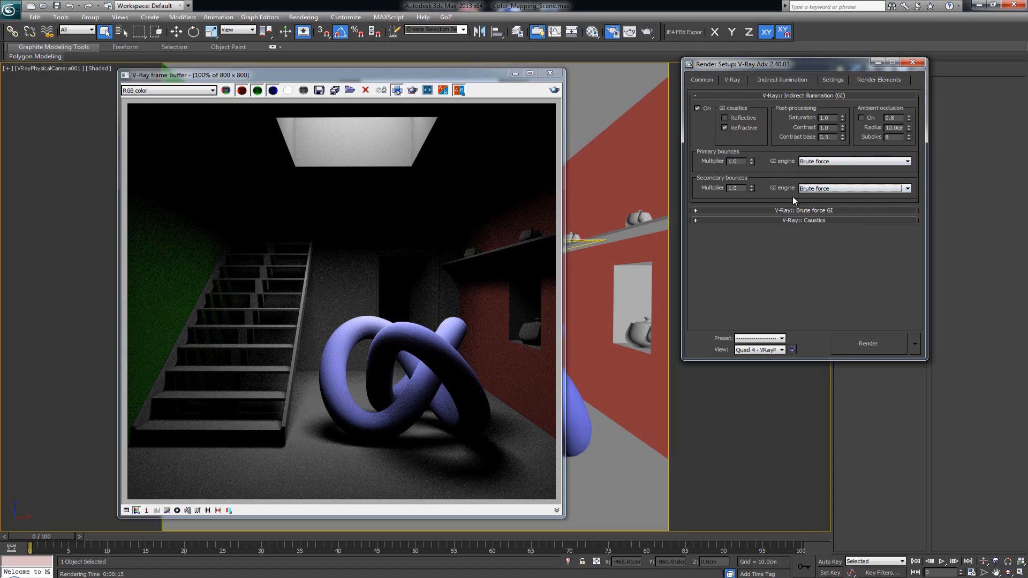
- Set the primary GI engine to Irradiance map and the secondary GI engine to Light cache
left_click(831, 163)
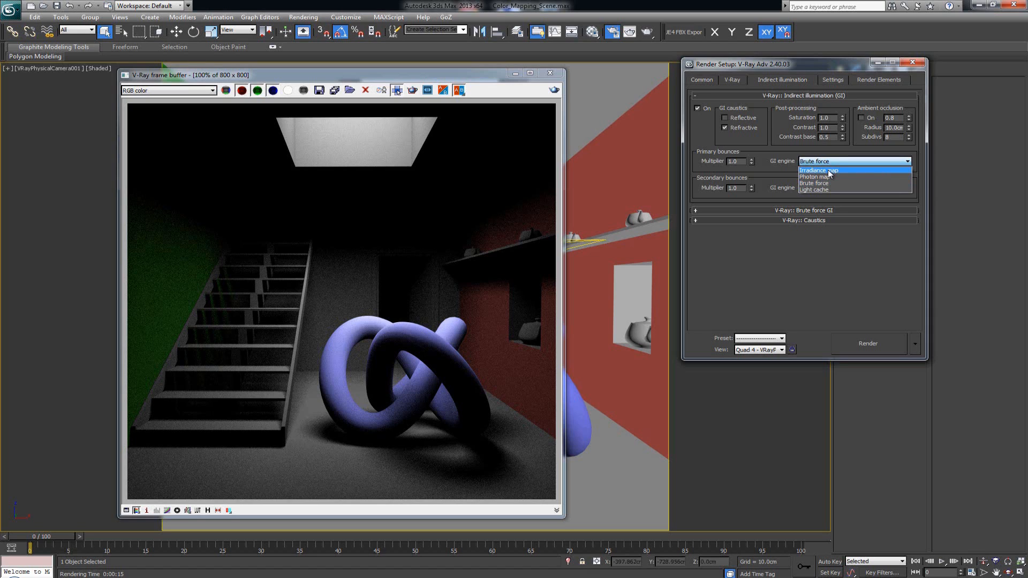
left_click(828, 169)
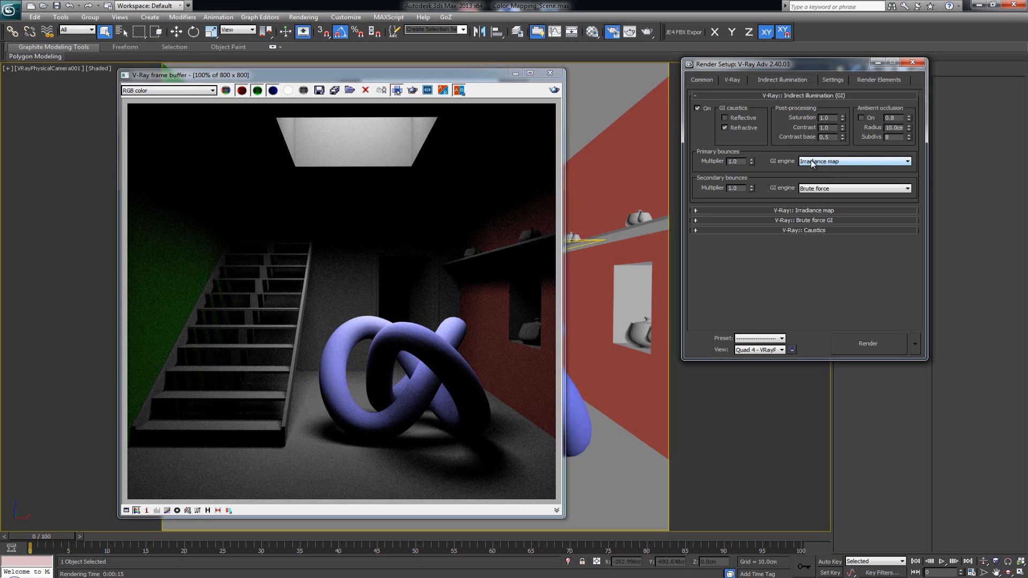
left_click(827, 188)
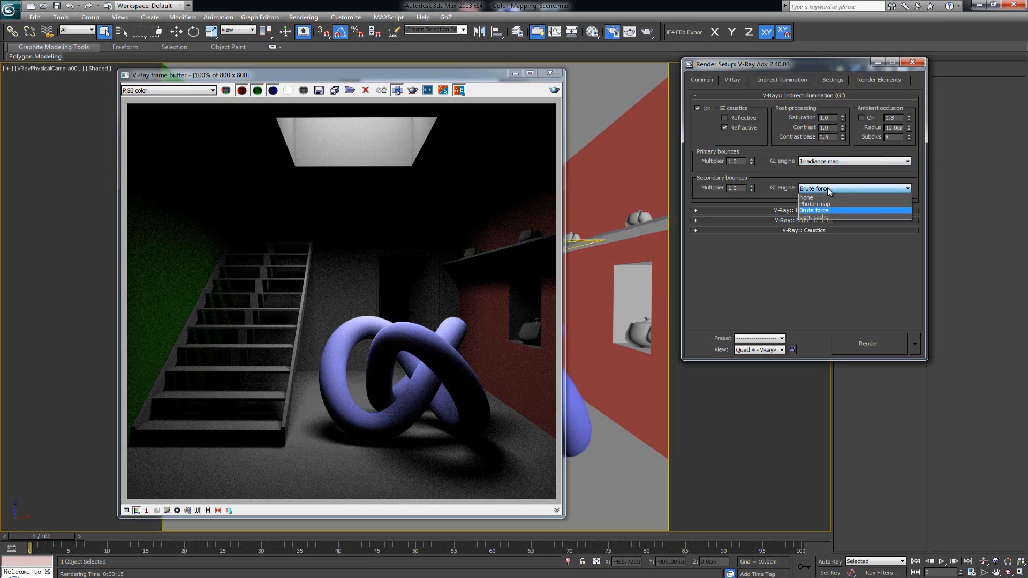
left_click(832, 218)
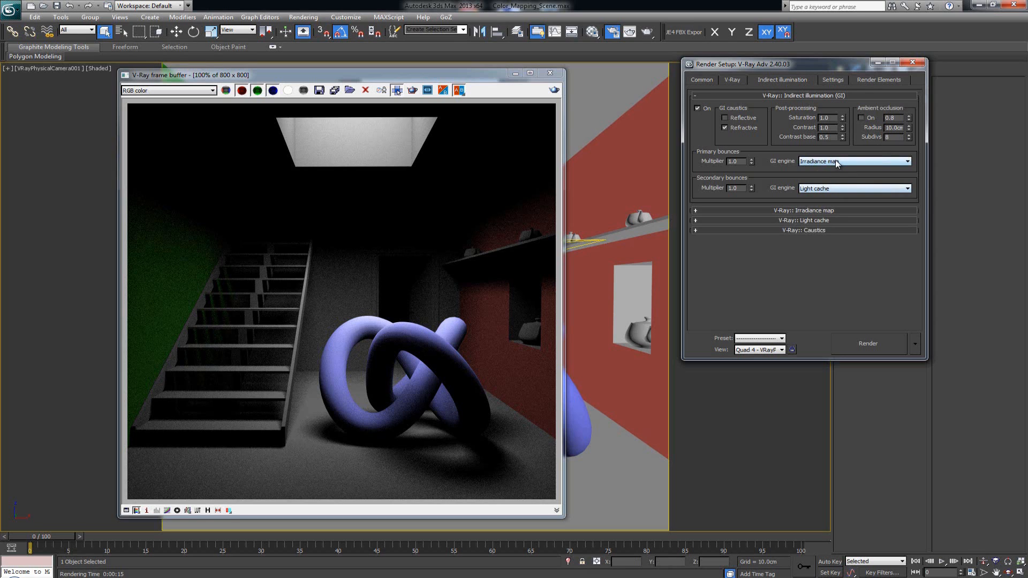
- Expand the Irradiance map rollout and examine its preset, basic parameters and options
left_click(836, 210)
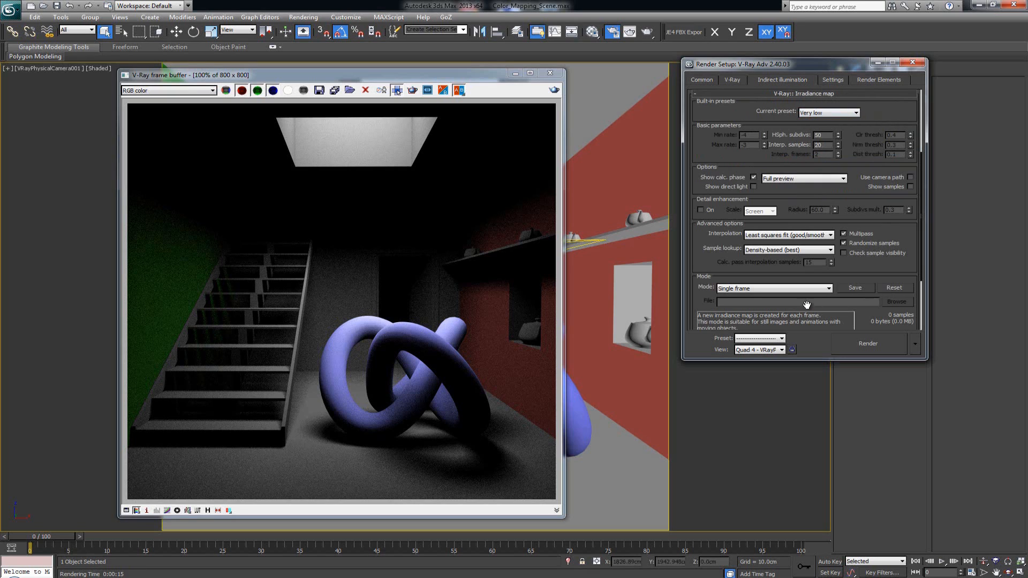
left_click_drag(830, 200, 827, 244)
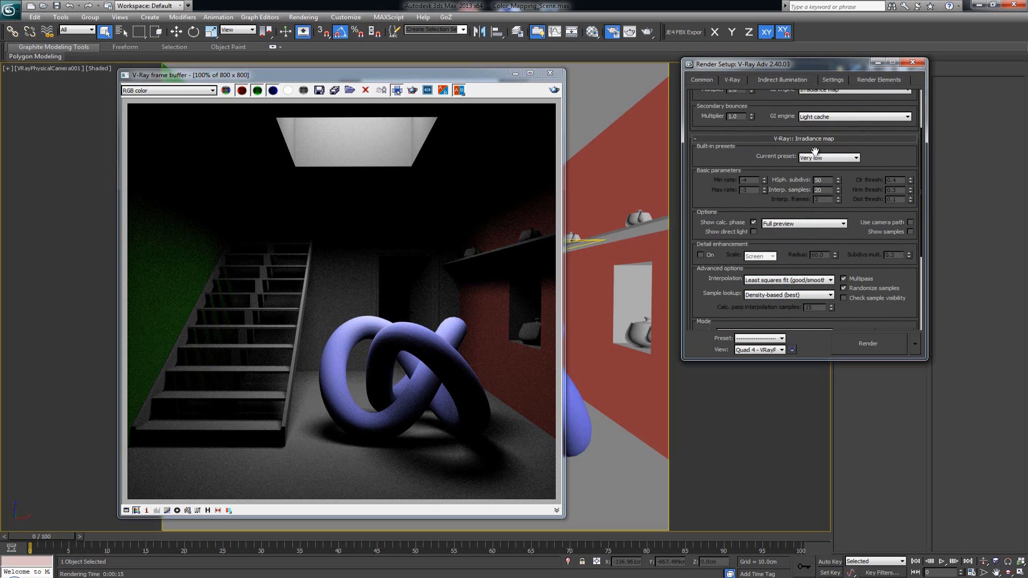
left_click_drag(874, 152, 871, 256)
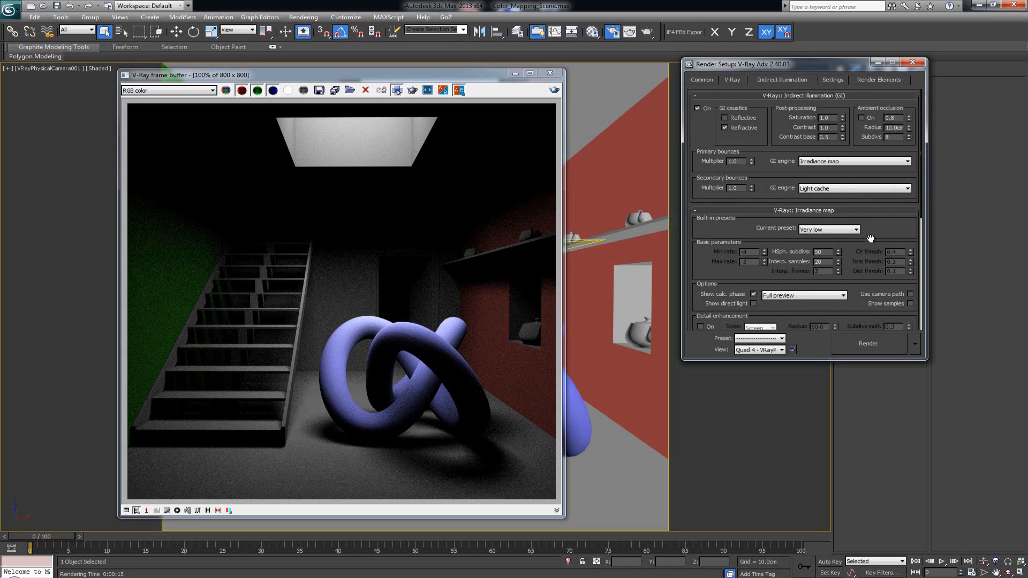
left_click_drag(872, 235, 852, 301)
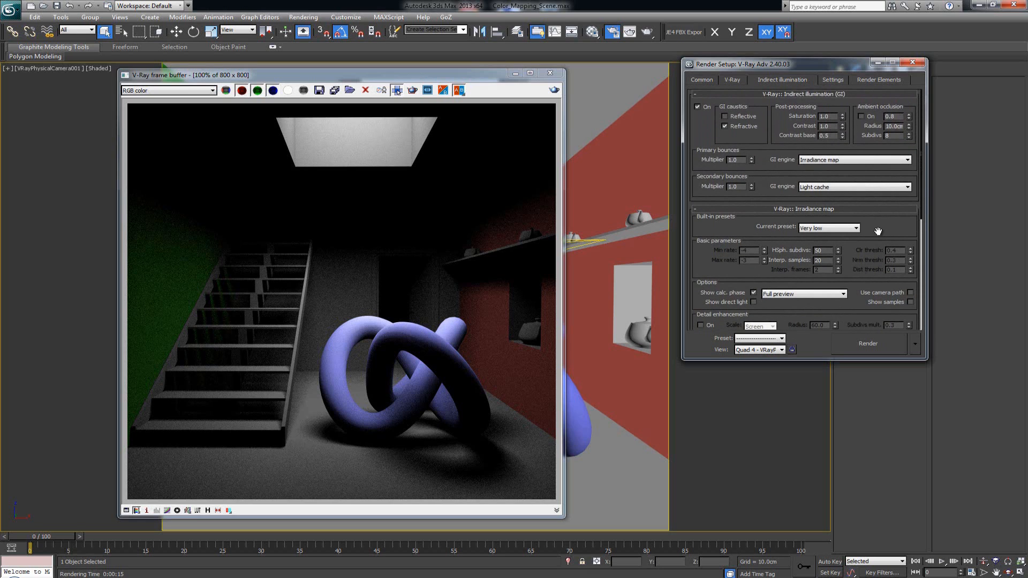
mouse_move(879, 230)
left_mouse_down()
mouse_move(879, 53)
mouse_move(873, 231)
left_mouse_up()
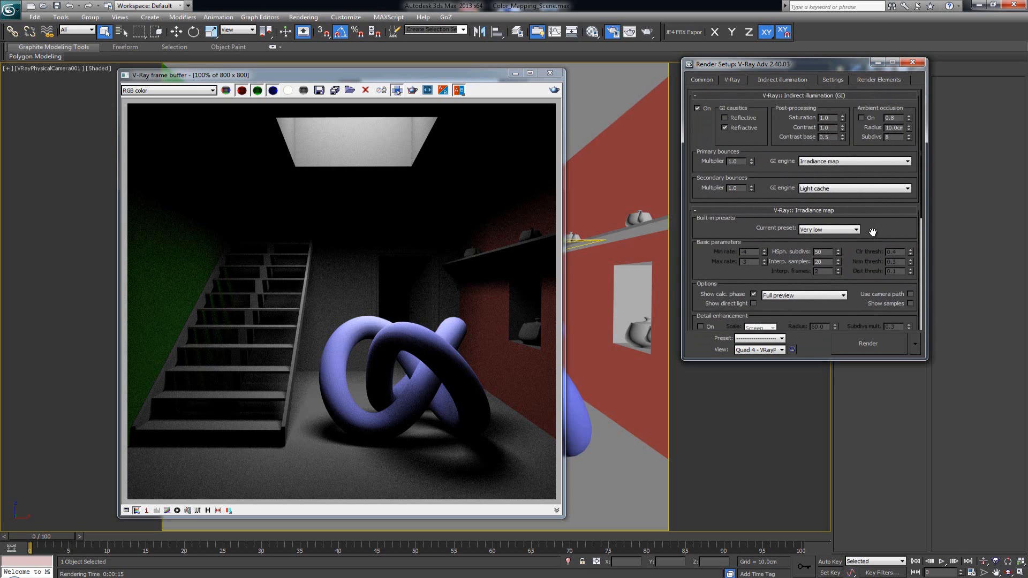
left_click(866, 210)
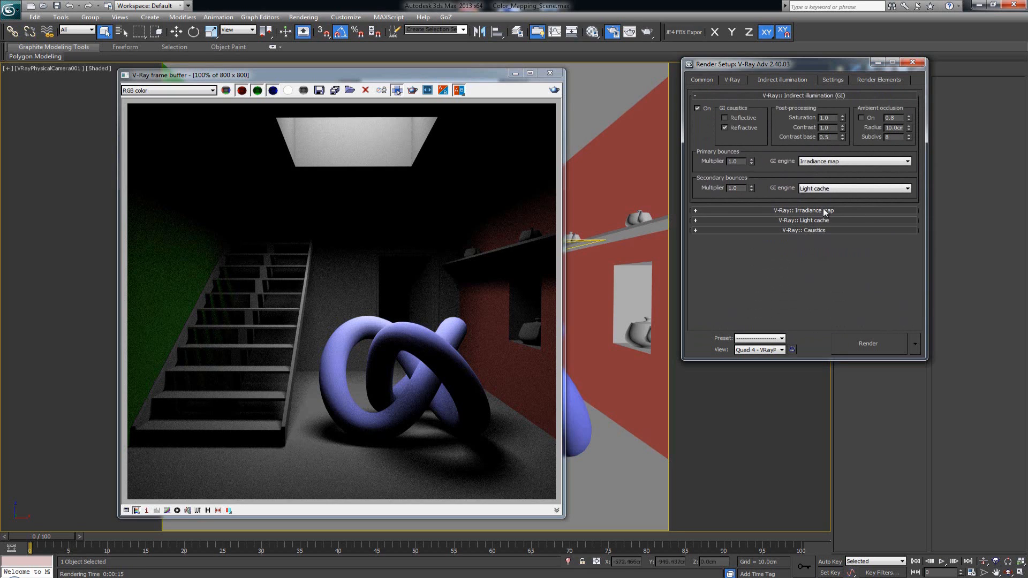
left_click(791, 210)
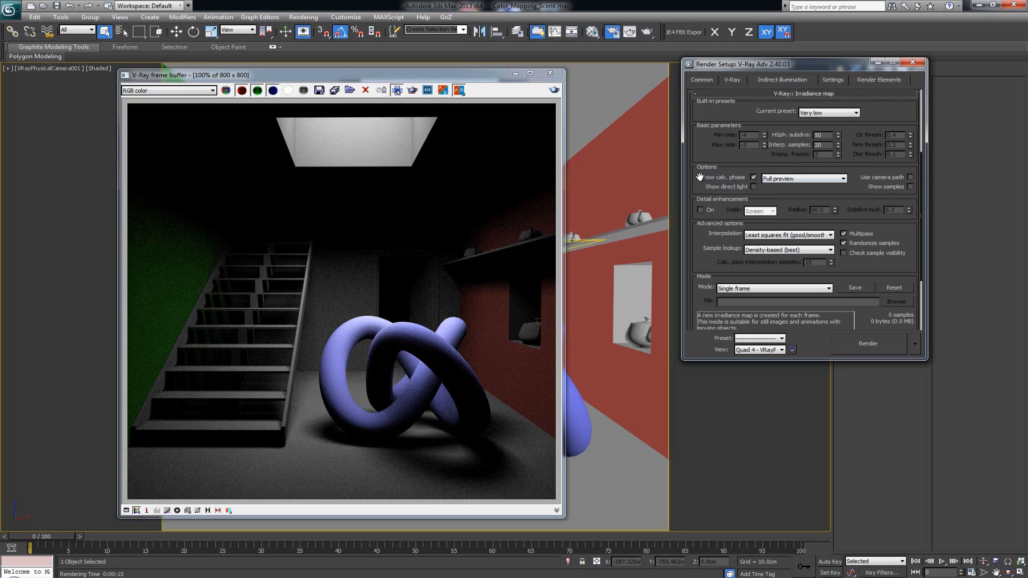
left_click(754, 177)
left_click_drag(749, 163, 747, 180)
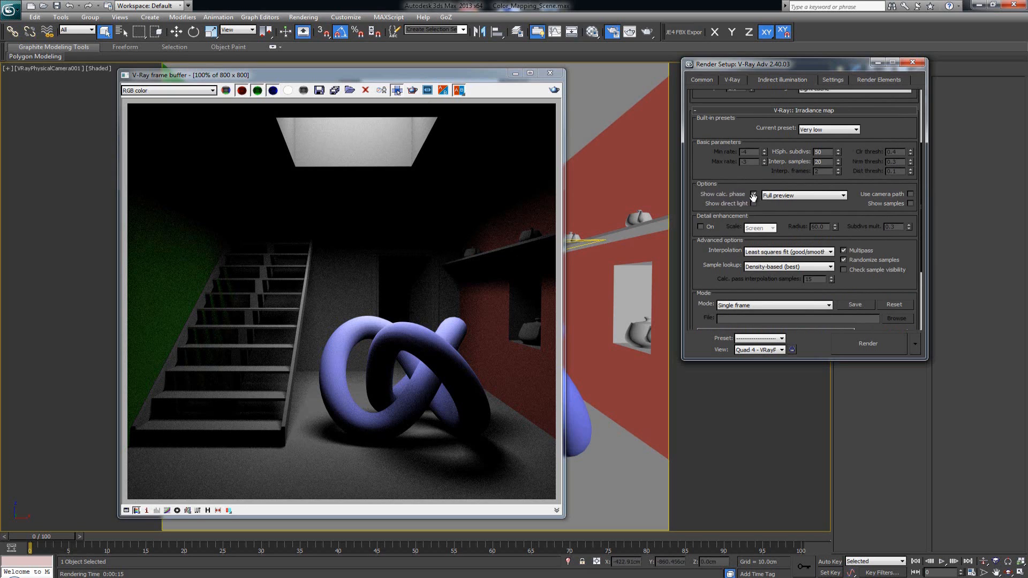
left_click_drag(752, 139, 755, 191)
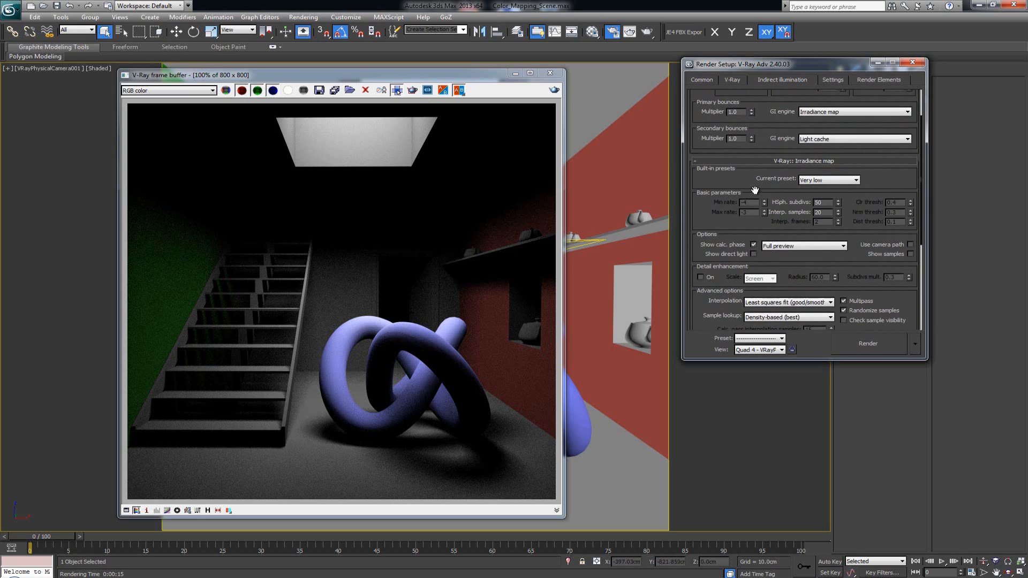
- Inspect the irradiance map preset list and the basic parameters under the Very low preset
left_click(837, 180)
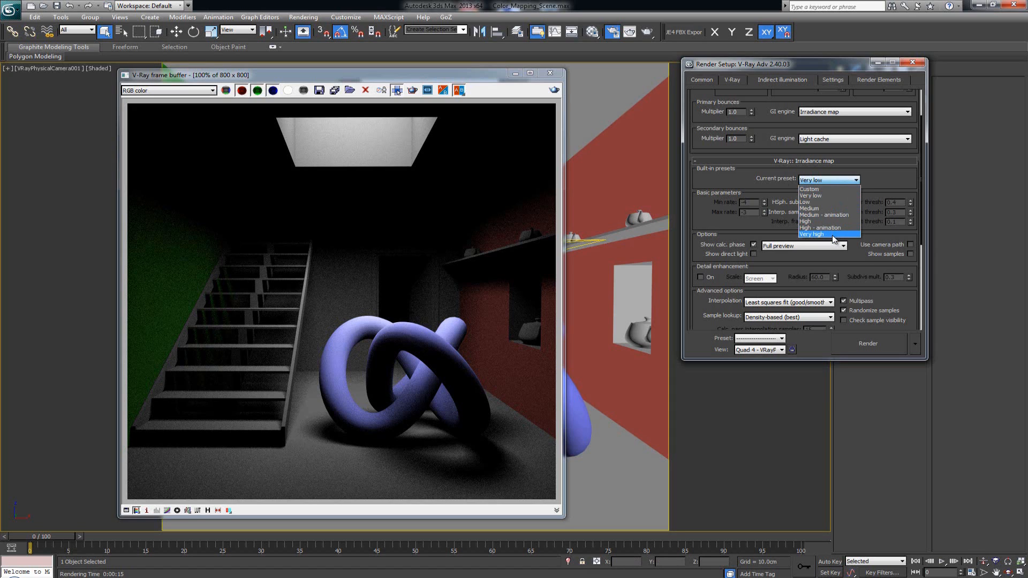
left_click(822, 197)
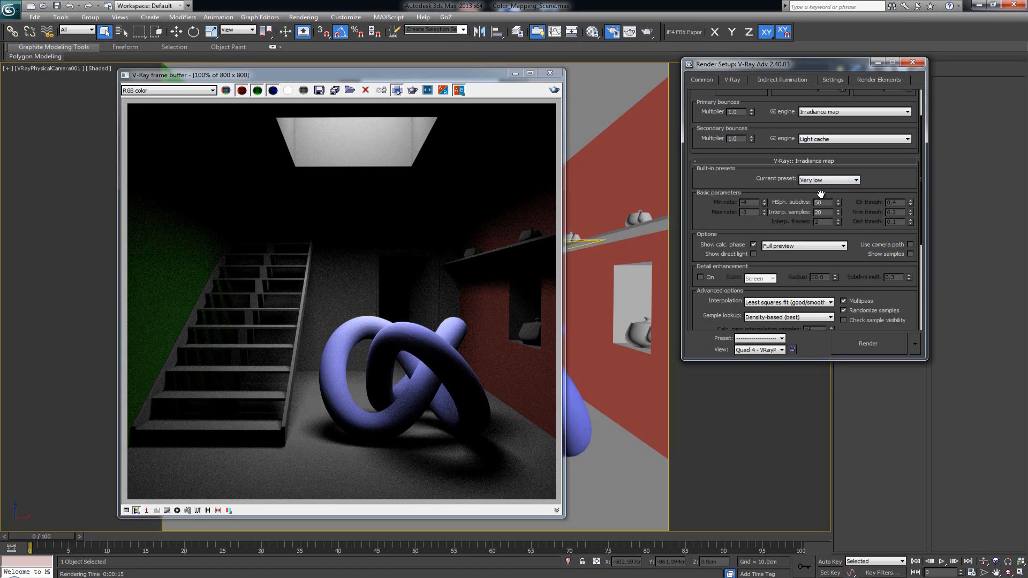
left_click_drag(776, 192, 774, 190)
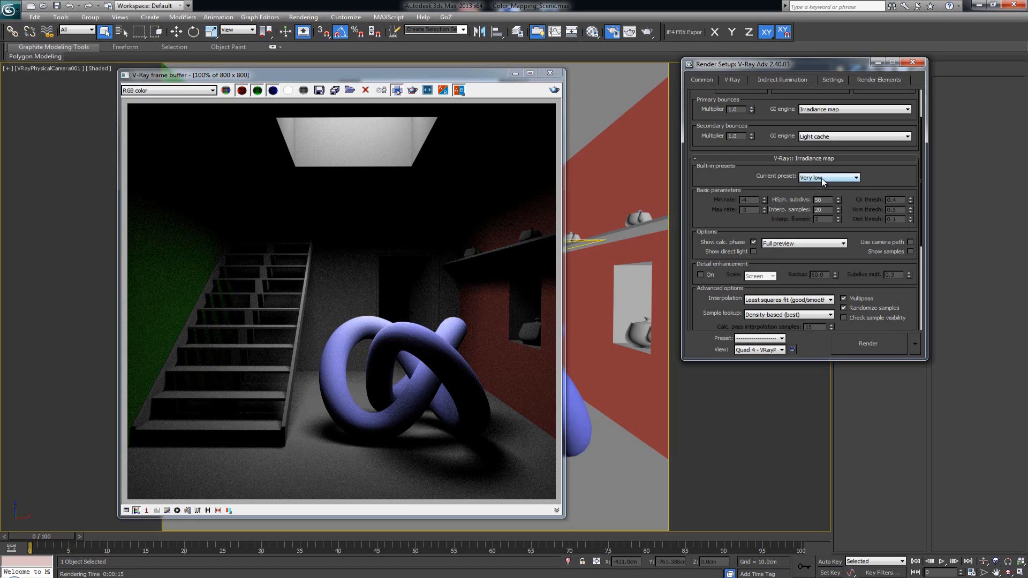
double_click(818, 200)
left_click(752, 187)
- Switch the irradiance map preset to Custom and then back to Very low
left_click(839, 177)
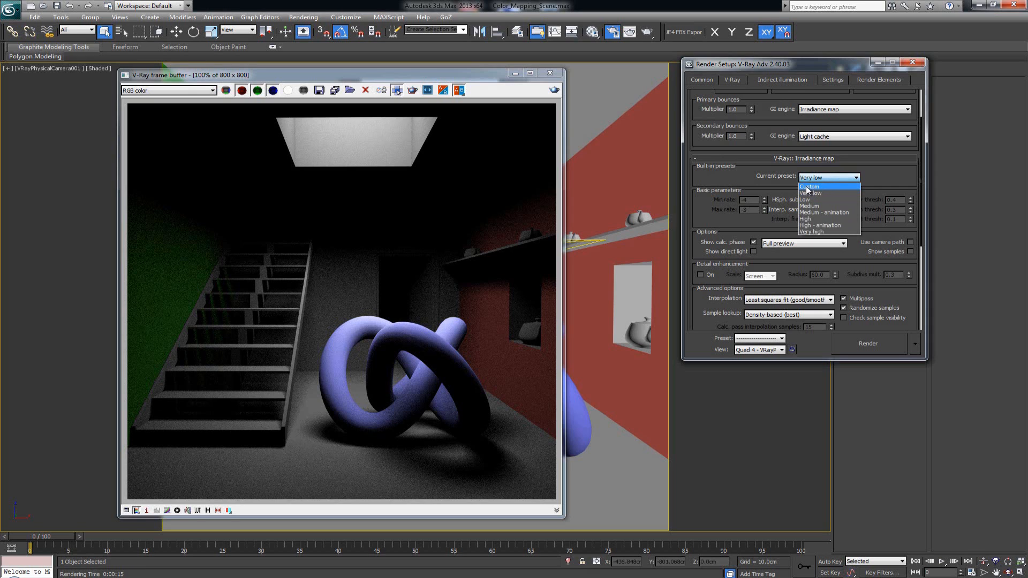
left_click(818, 187)
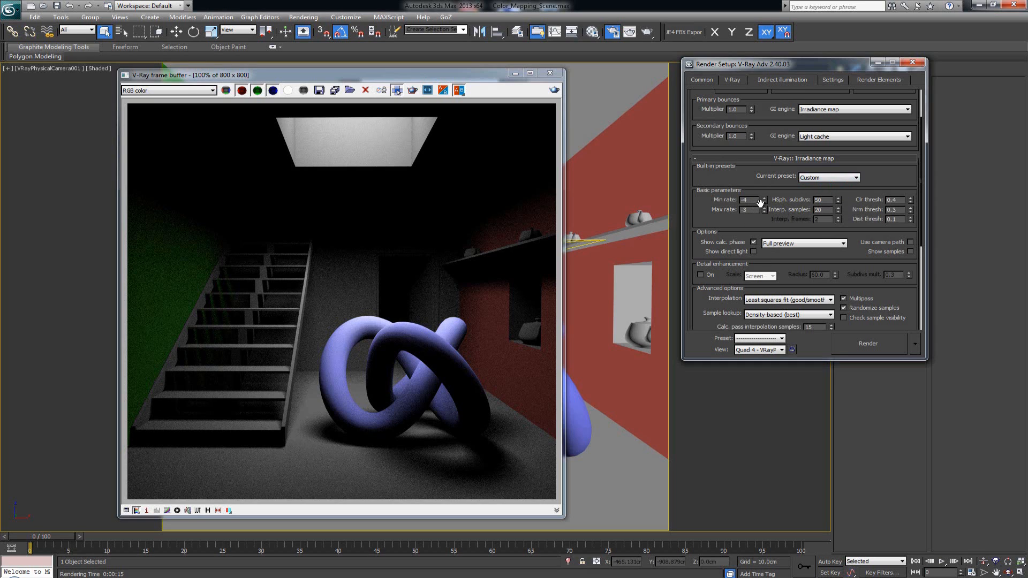
left_click(847, 178)
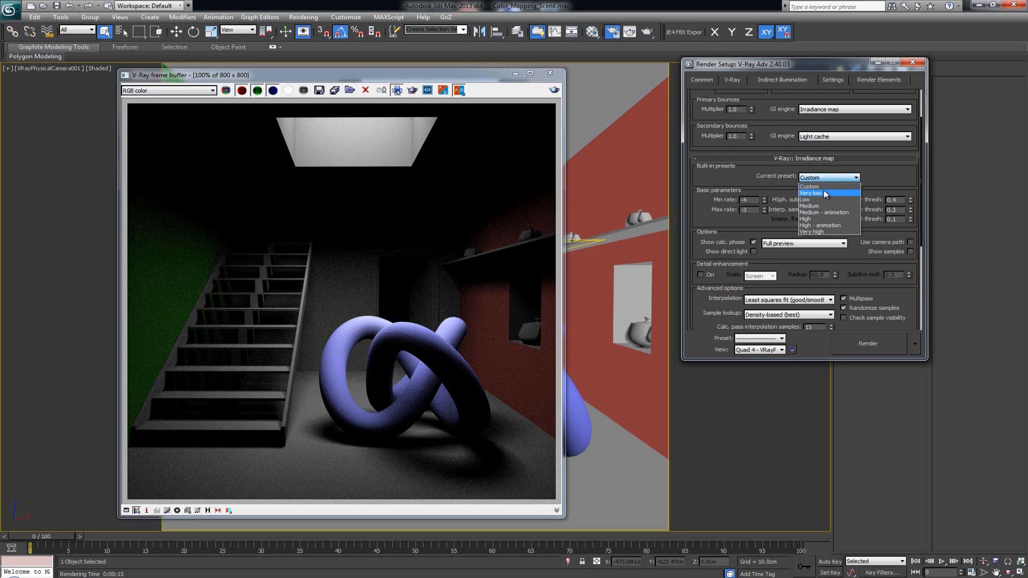
left_click(824, 192)
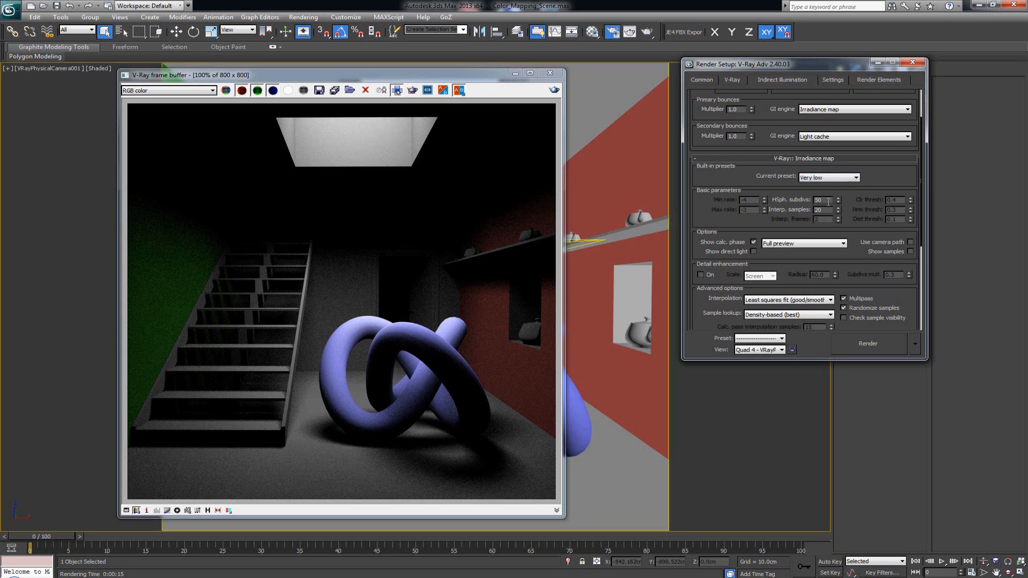
- Try to set the irradiance map HSph. subdivs and interpolation samples to 1
left_click_drag(825, 199, 808, 201)
type("1")
key("Tab")
type("1")
left_click(826, 159)
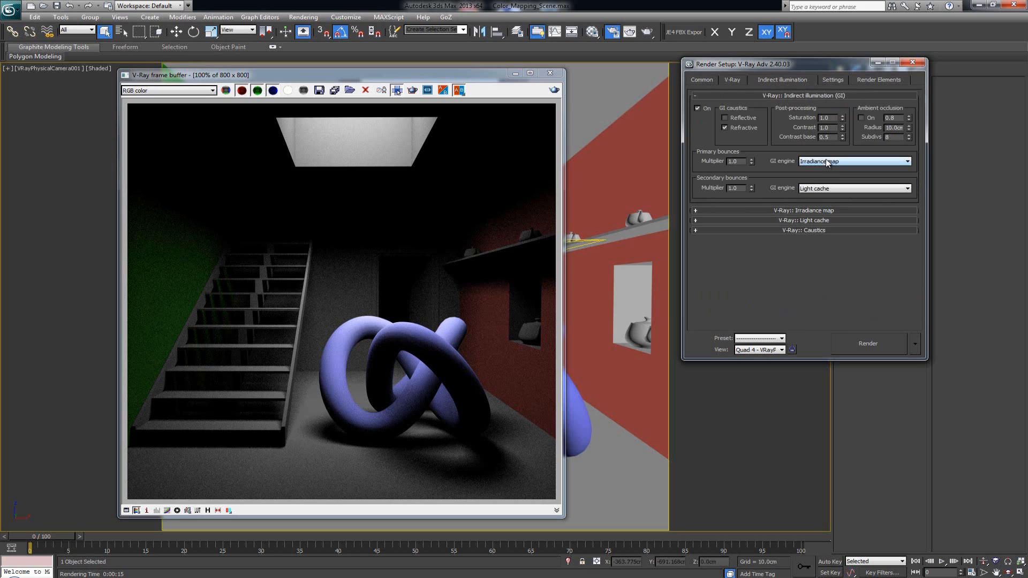
- Expand the Light cache rollout and examine its calculation, reconstruction and mode parameters
left_click(817, 220)
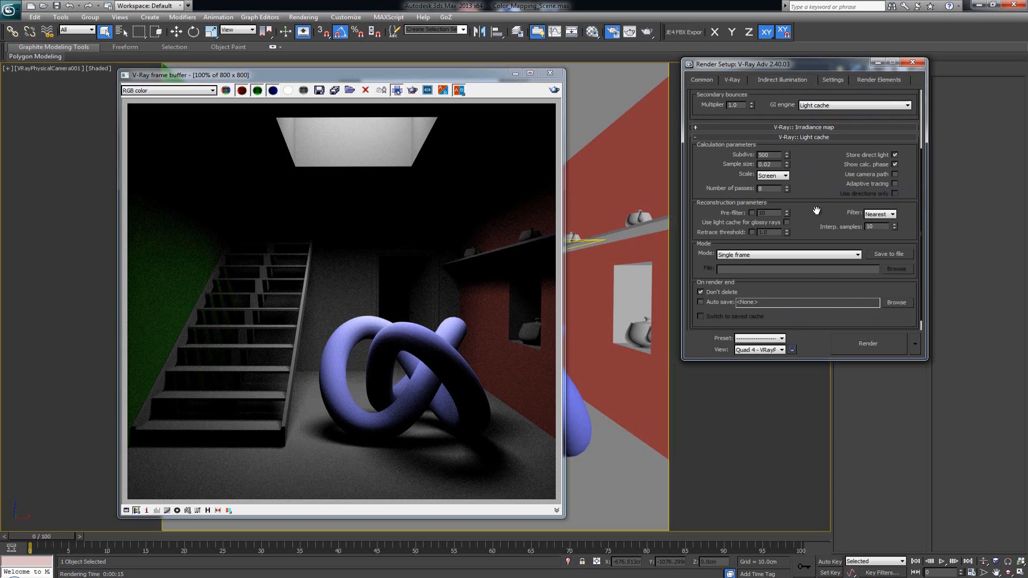
left_click(895, 164)
double_click(767, 155)
left_click_drag(777, 155, 795, 155)
left_click(812, 140)
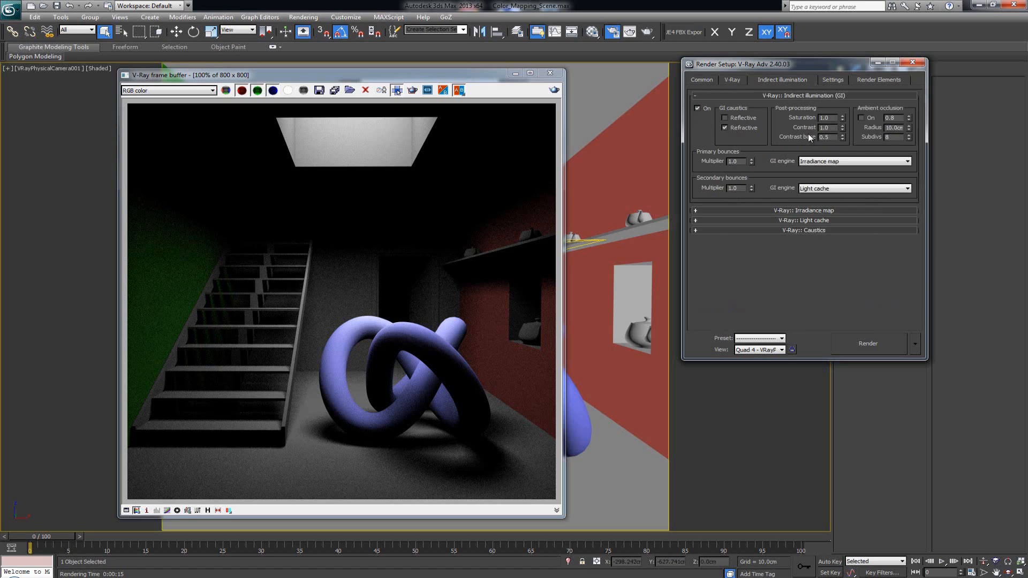
- Reopen the Irradiance map rollout and render the last view again with the current GI settings
left_click(809, 211)
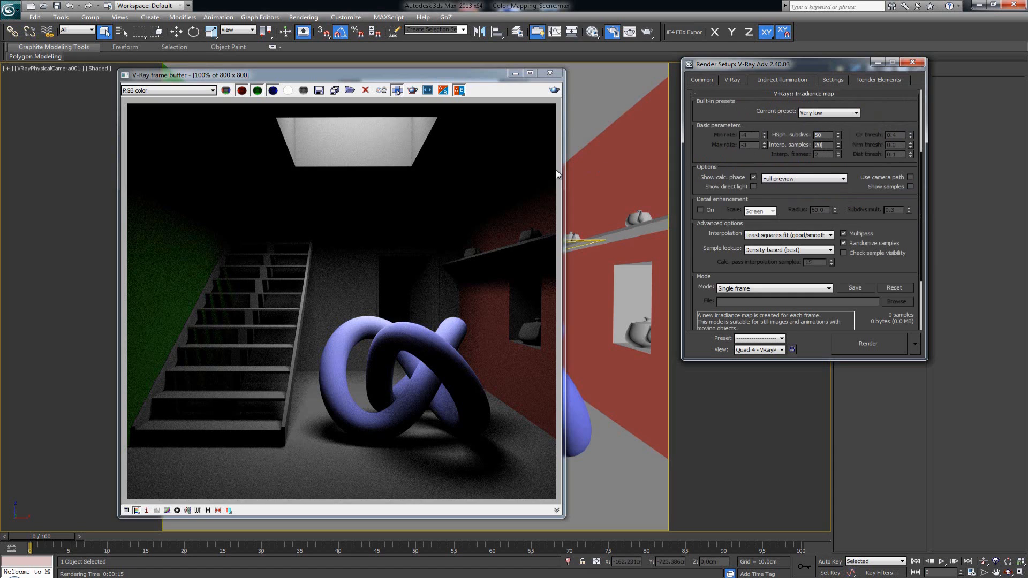
left_click(519, 171)
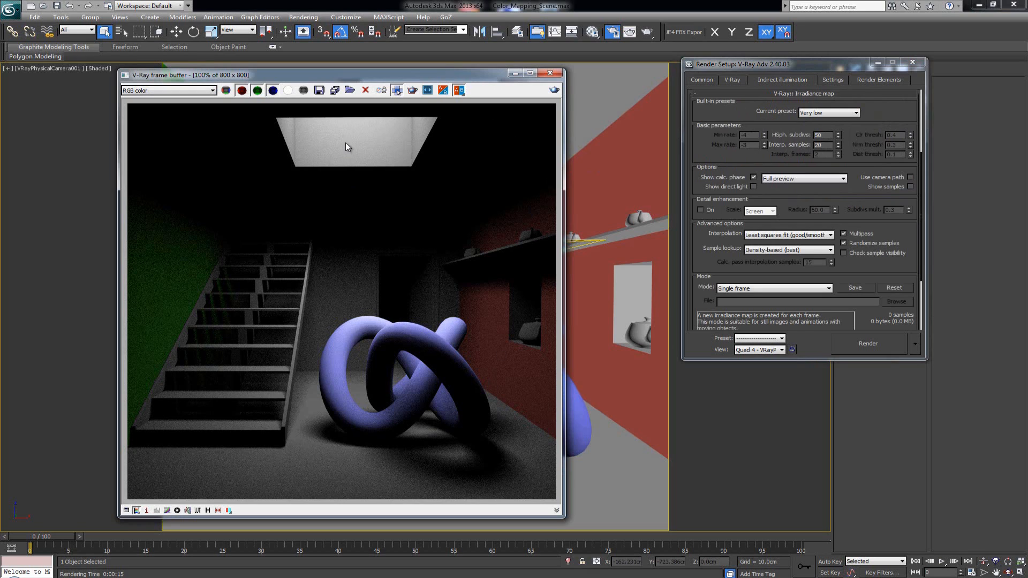
left_click(208, 510)
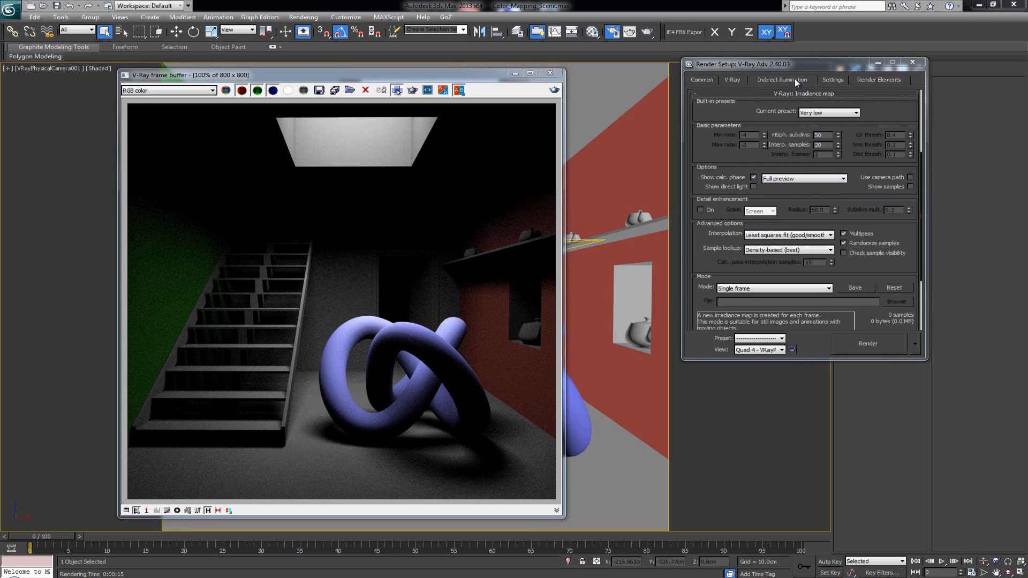
left_click_drag(741, 102, 738, 258)
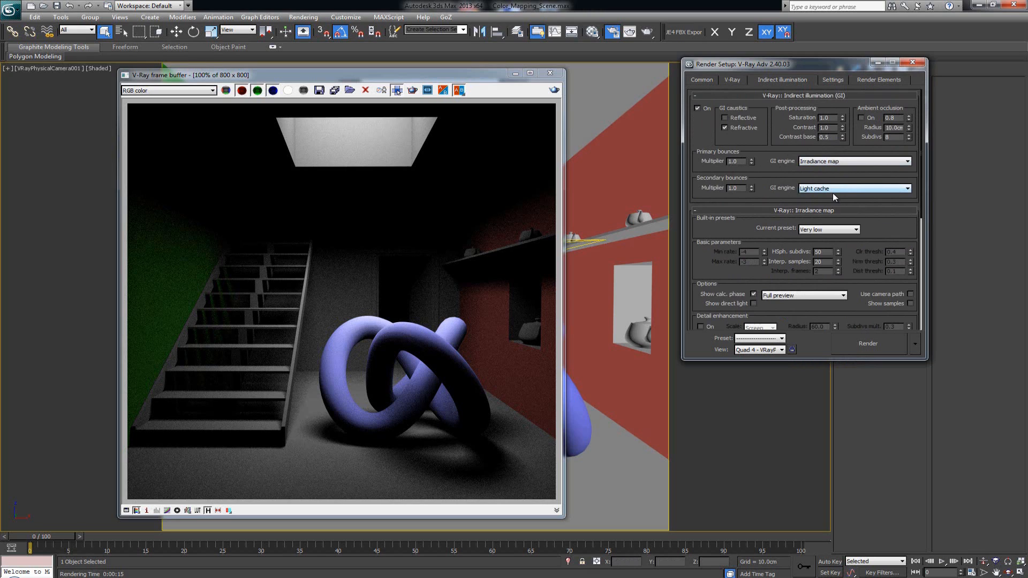
left_click(554, 92)
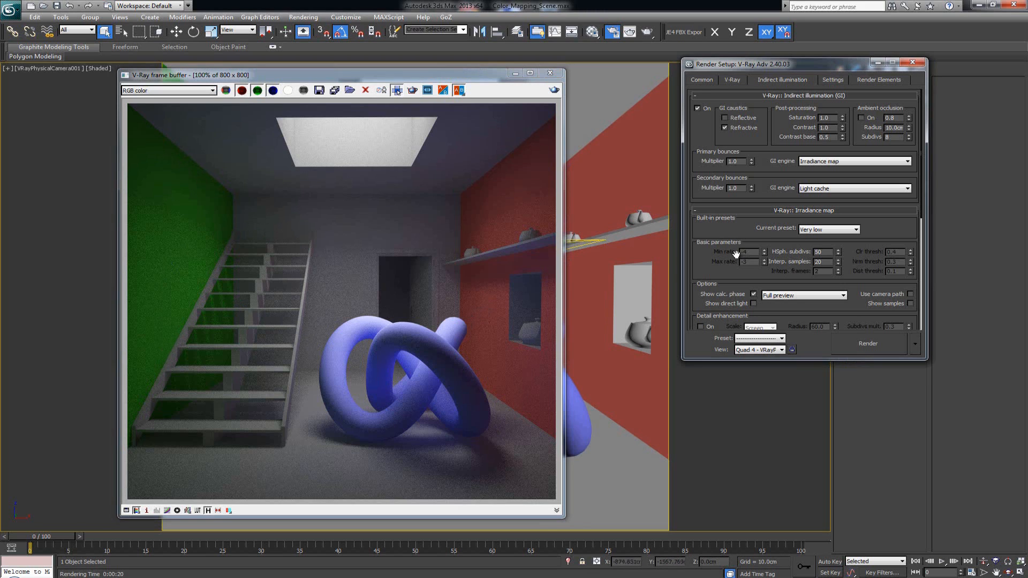
- Zoom into the new render to inspect its noise and lighting
left_click_drag(737, 266, 739, 220)
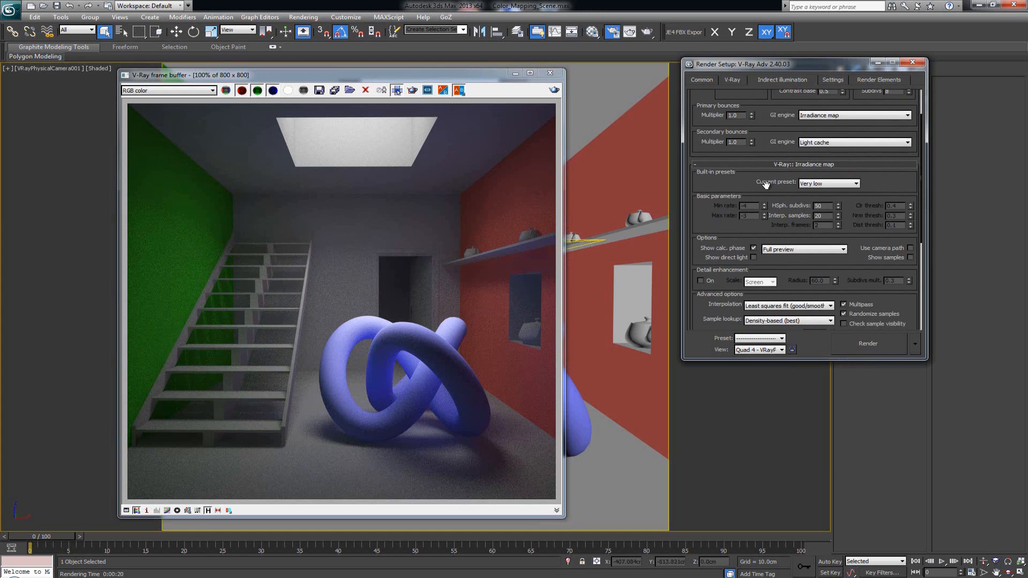
left_click_drag(739, 184, 765, 278)
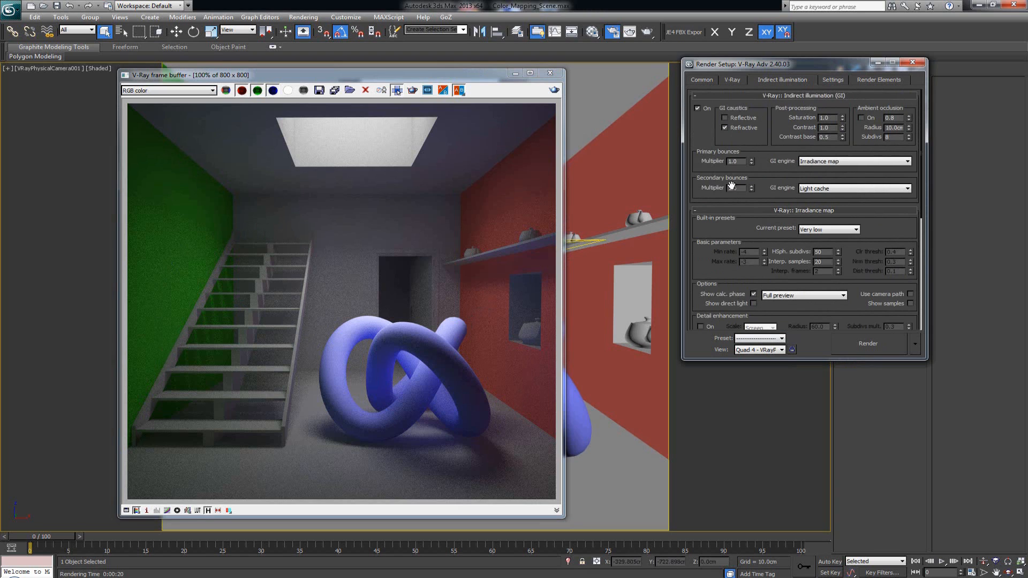
scroll(450, 309, "up", 1)
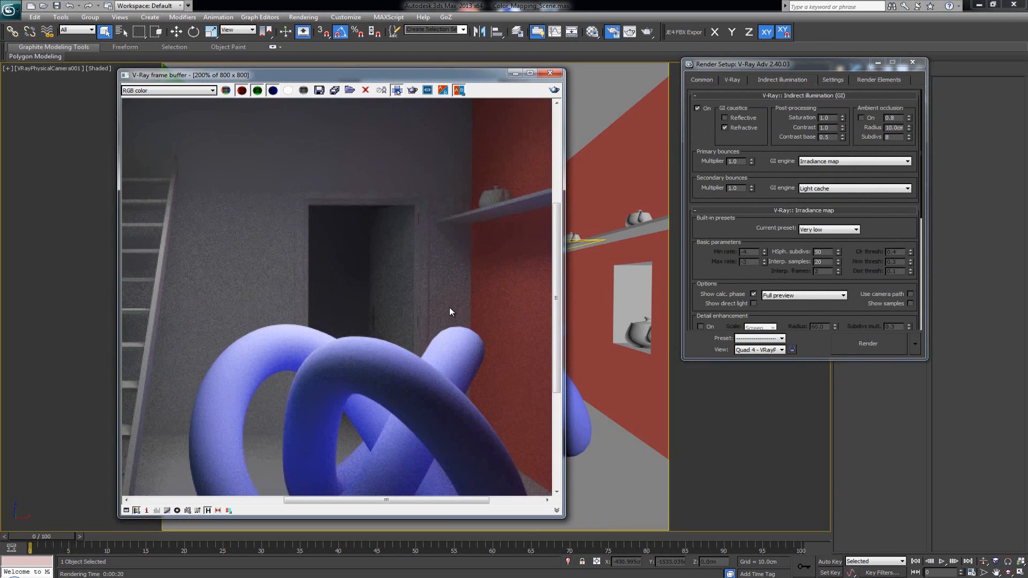
scroll(450, 309, "down", 1)
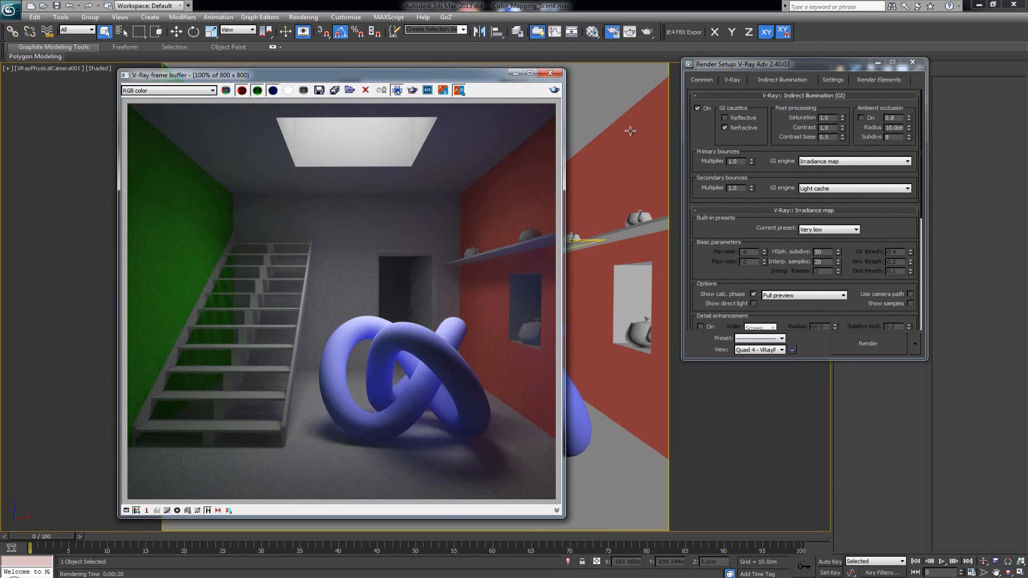
- Set the Adaptive DMC image sampler's colour threshold to 0.01
left_click(738, 82)
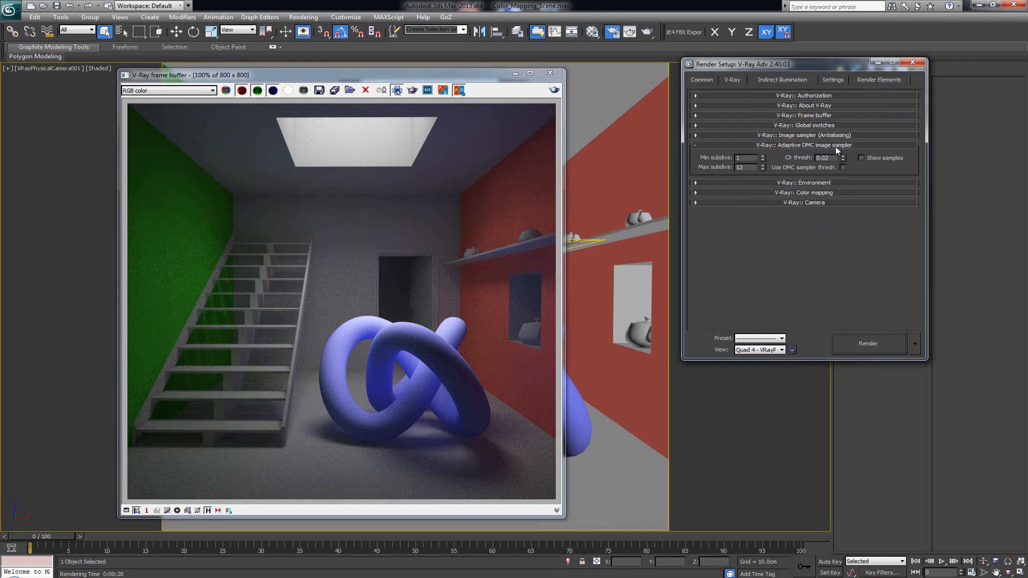
double_click(826, 158)
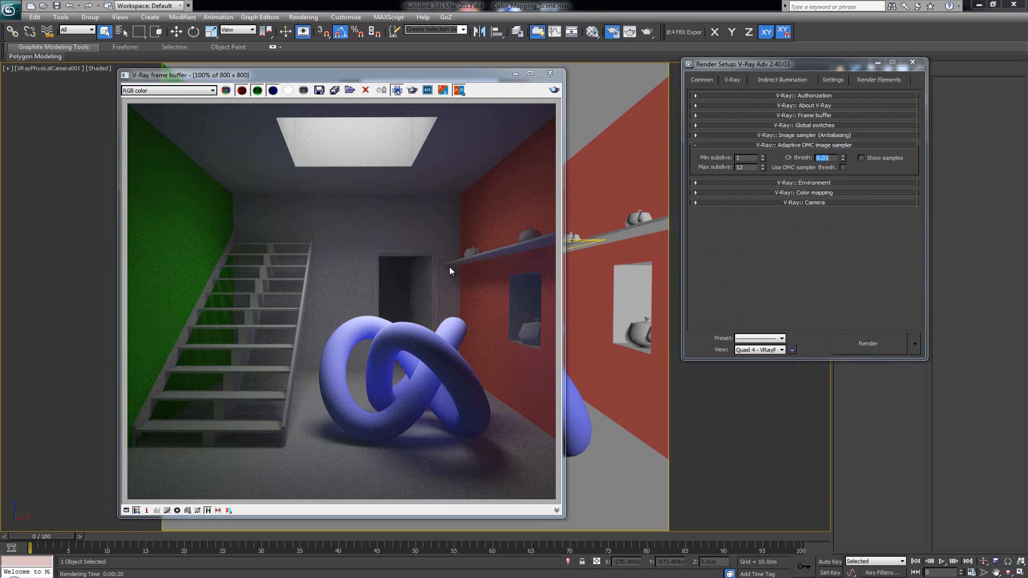
scroll(334, 292, "up", 1)
scroll(329, 284, "up", 1)
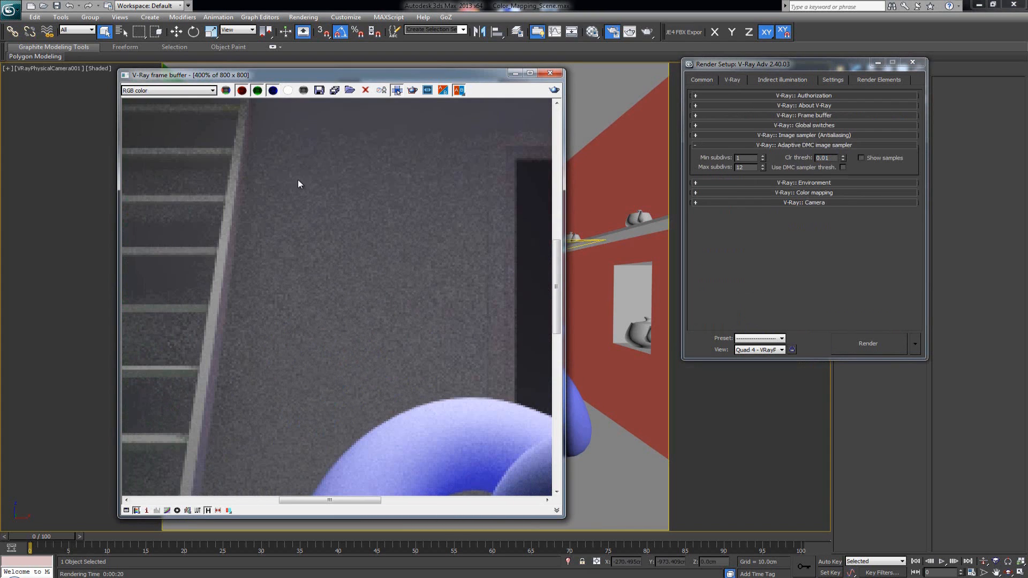
- Render the full frame again with the new sampler threshold
left_click(396, 91)
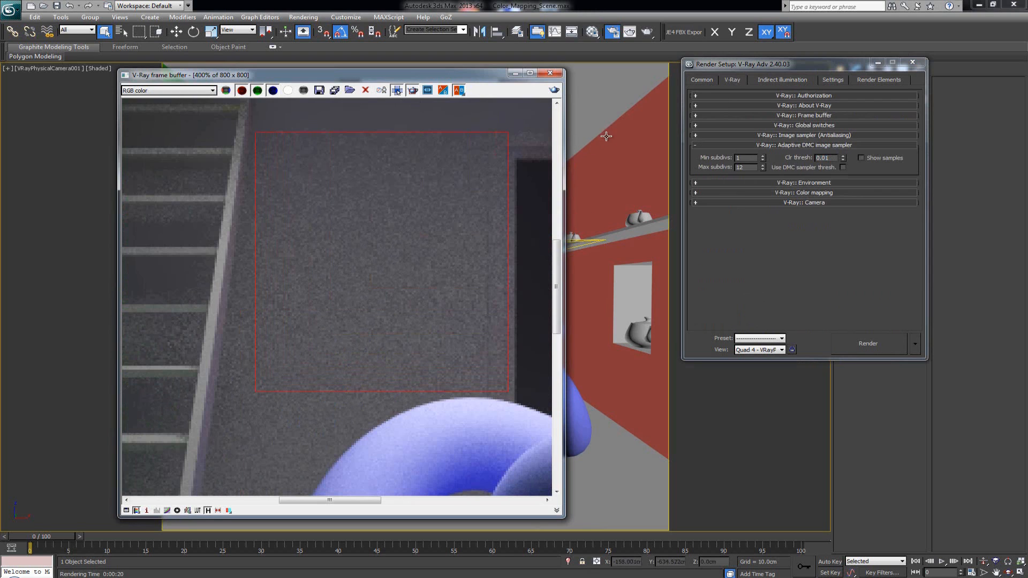
left_click(554, 90)
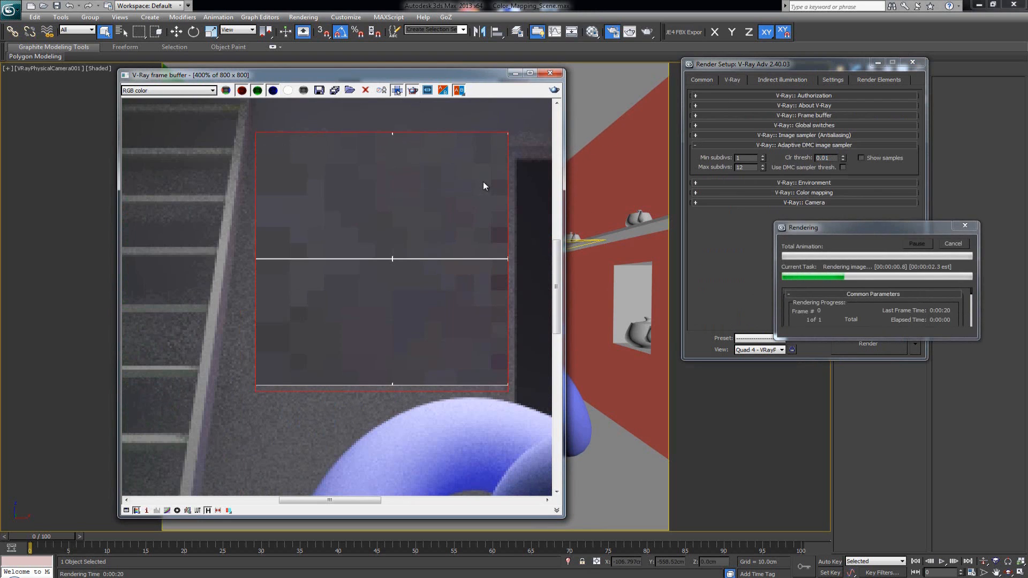
scroll(471, 221, "down", 1)
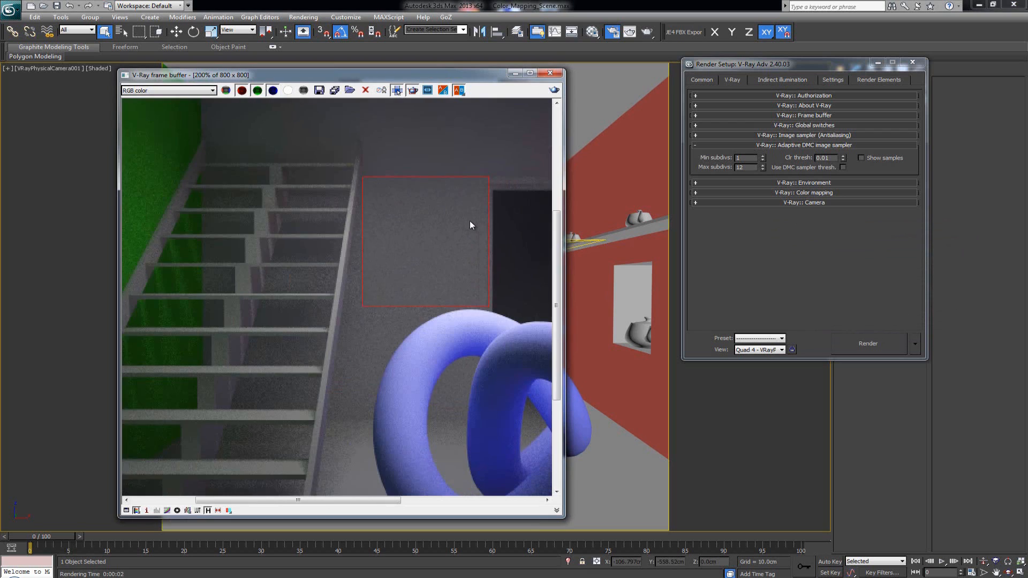
scroll(470, 225, "down", 1)
left_click(397, 90)
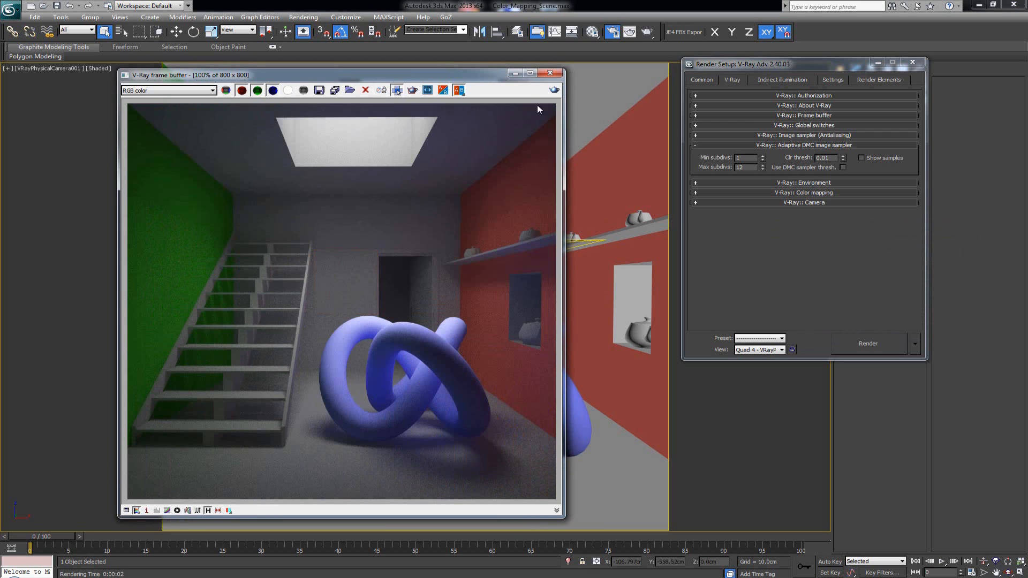
left_click(554, 90)
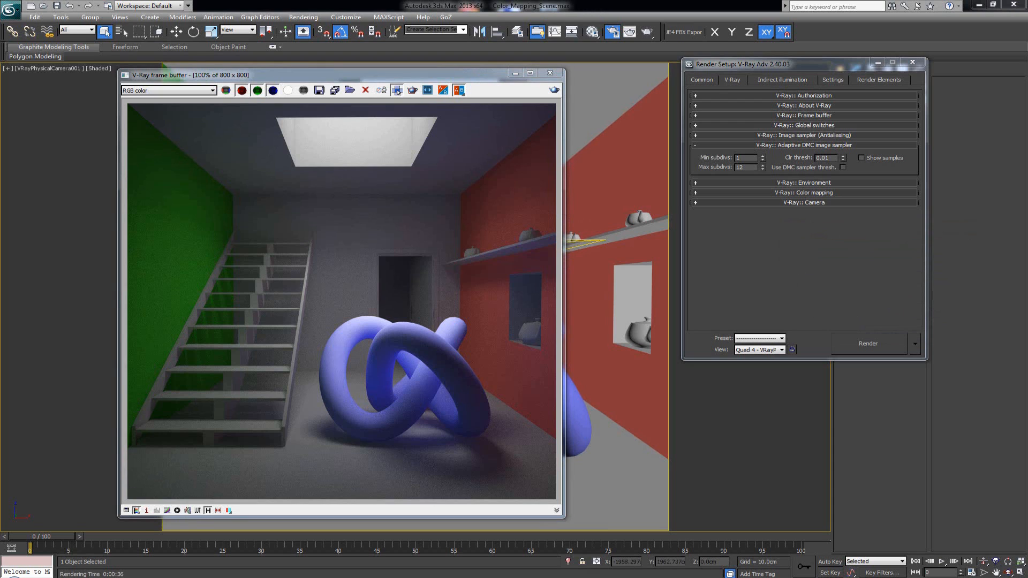
- Compare the new render against the previous one in a split view and review the GI rollouts
left_click(397, 91)
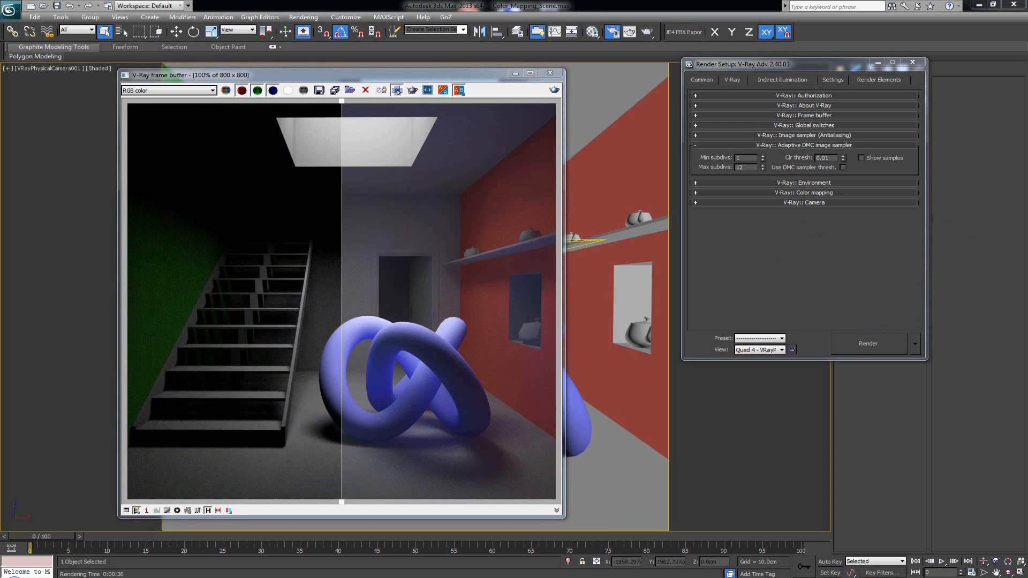
left_click_drag(342, 106, 349, 132)
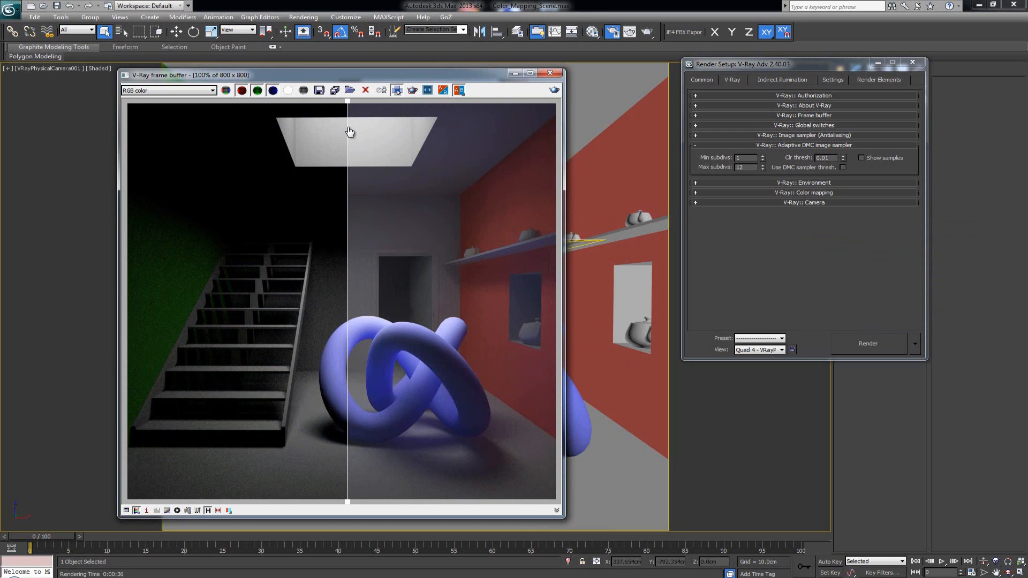
left_click(805, 81)
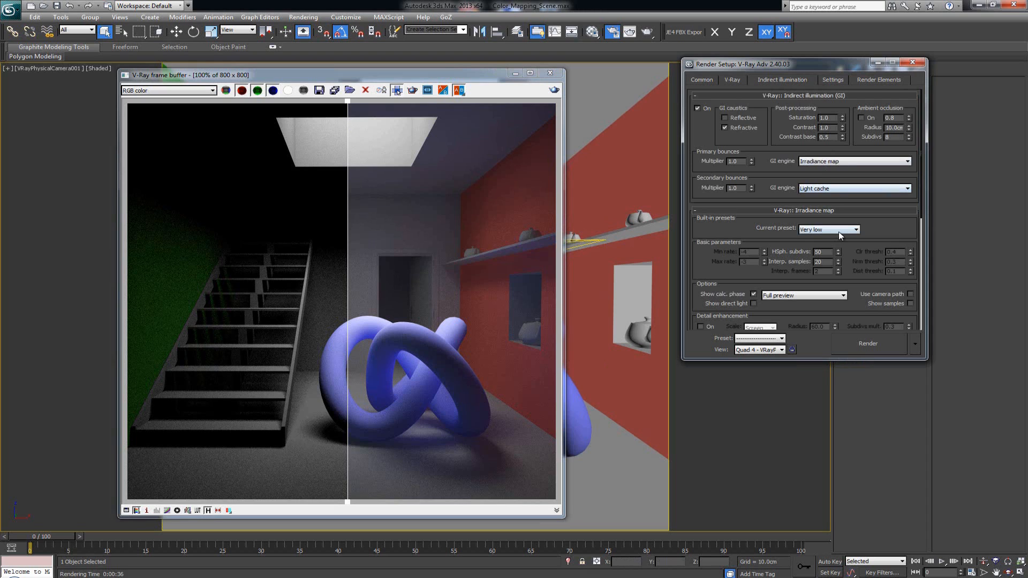
scroll(890, 229, "down", 5)
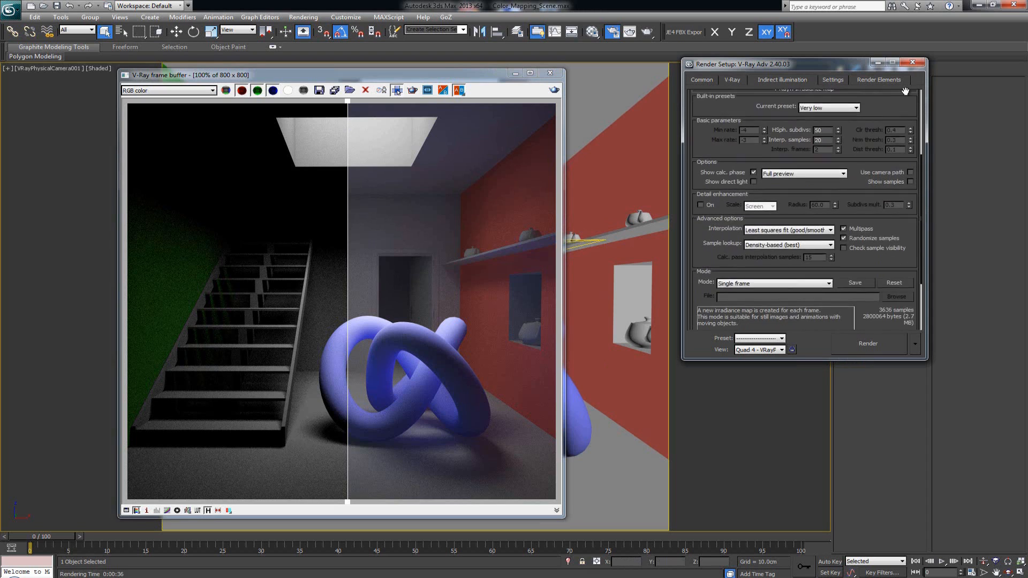
left_click(829, 314)
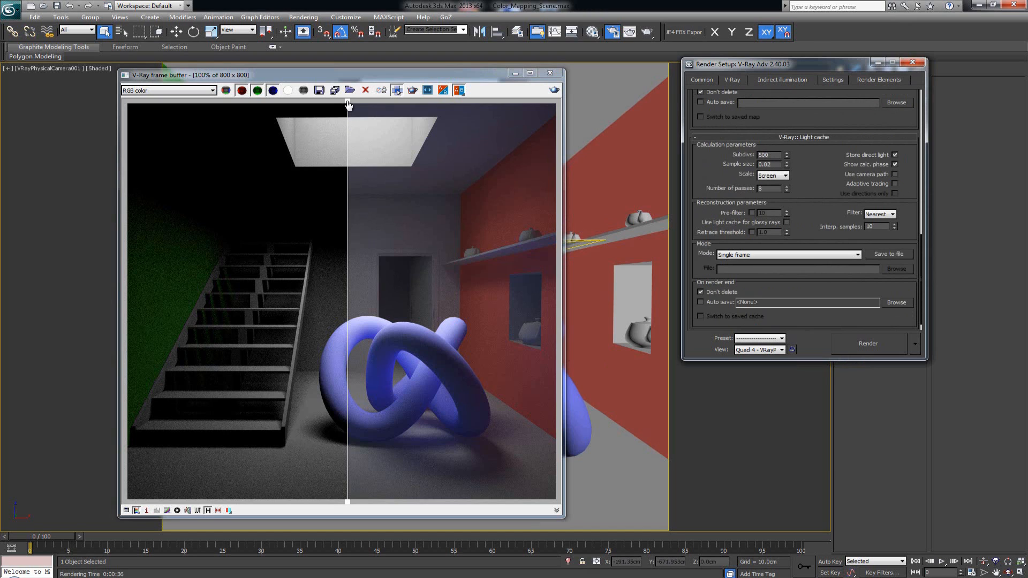
- Slide the comparison divider across the image to compare the two renders
left_click_drag(349, 105, 357, 141)
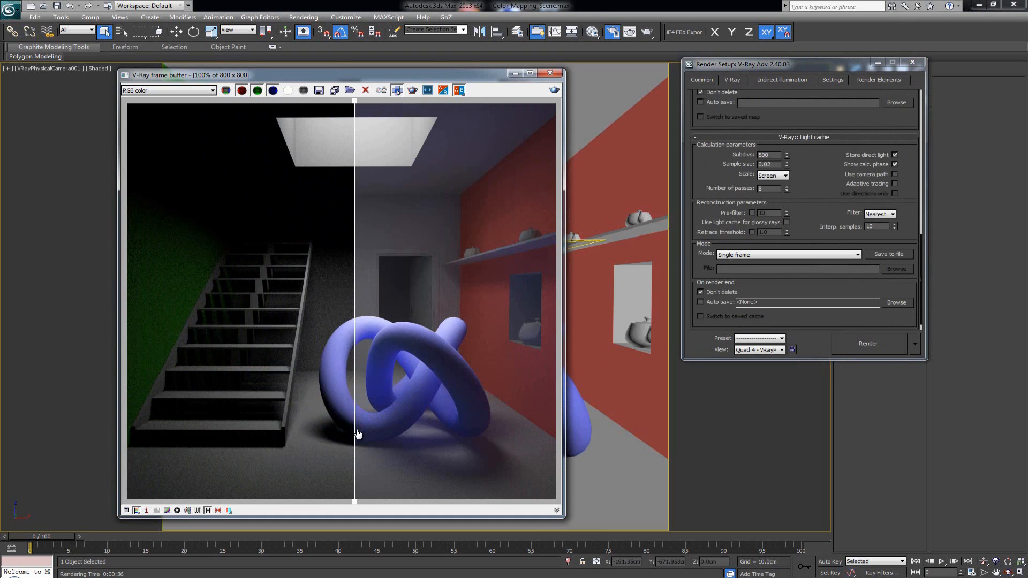
mouse_move(358, 434)
left_mouse_down()
mouse_move(291, 429)
mouse_move(356, 427)
left_mouse_up()
left_click_drag(354, 224, 346, 259)
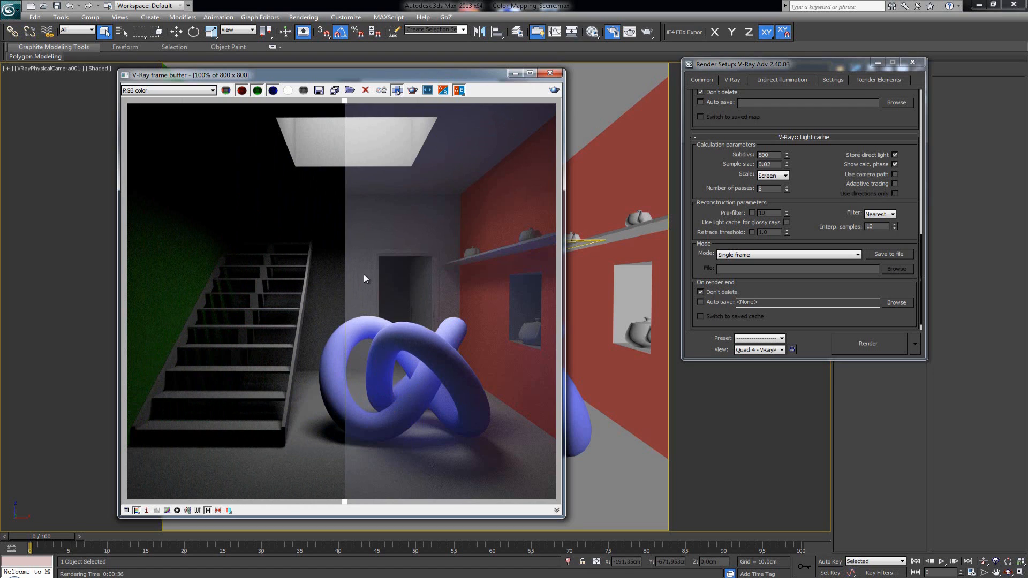
left_click_drag(345, 102, 170, 101)
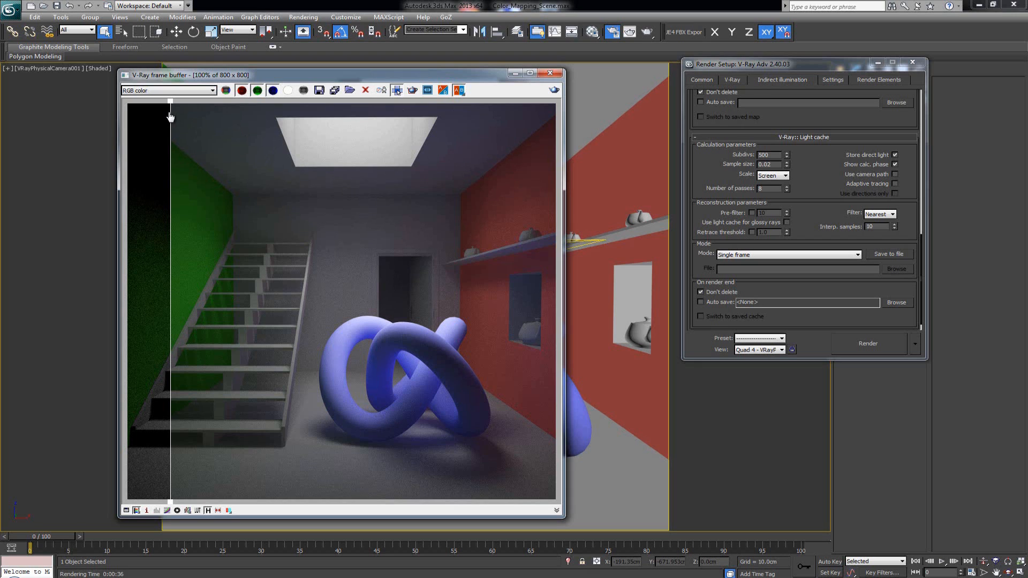
left_click_drag(172, 114, 216, 119)
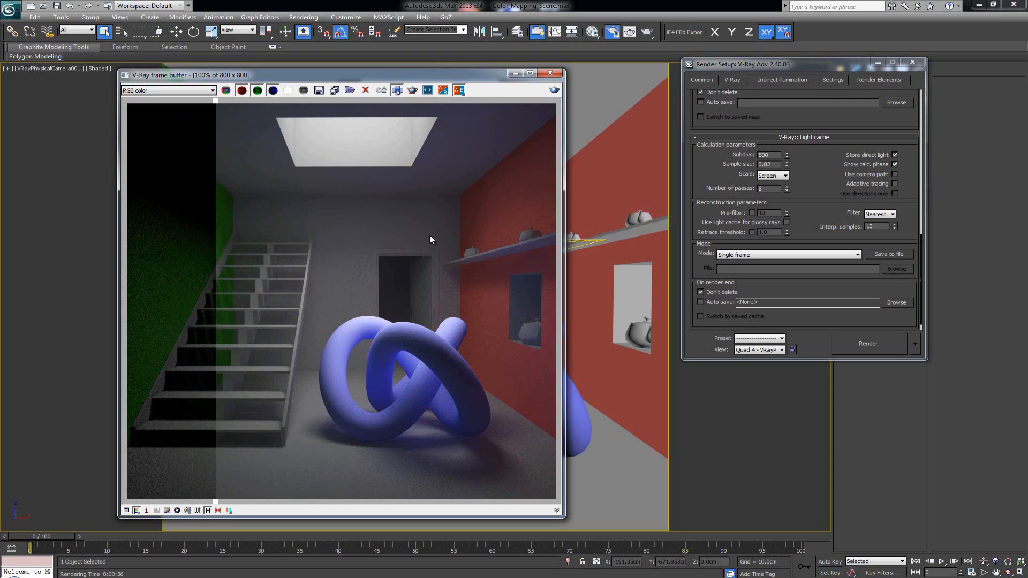
left_click_drag(220, 118, 126, 134)
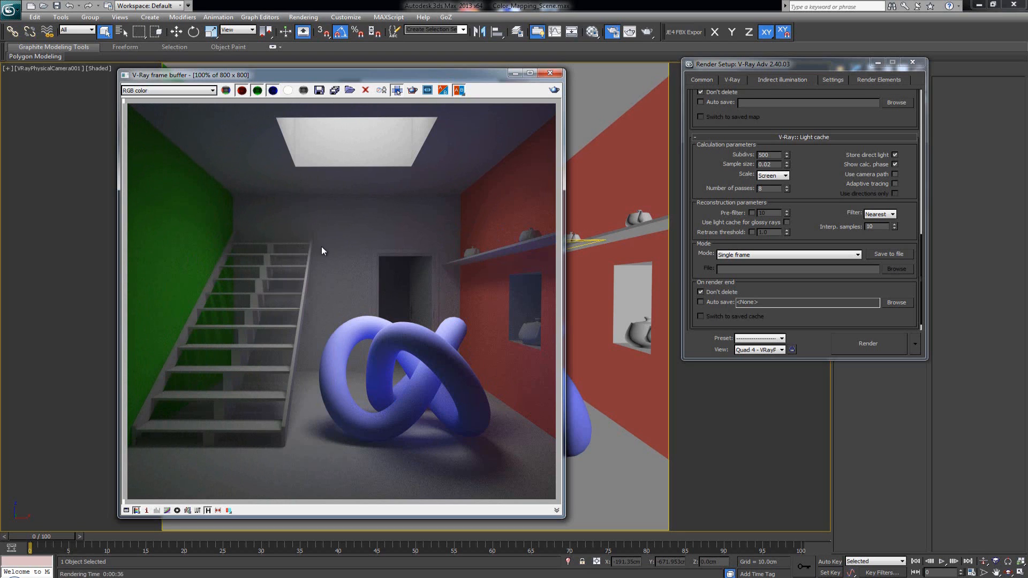
left_click_drag(130, 105, 356, 145)
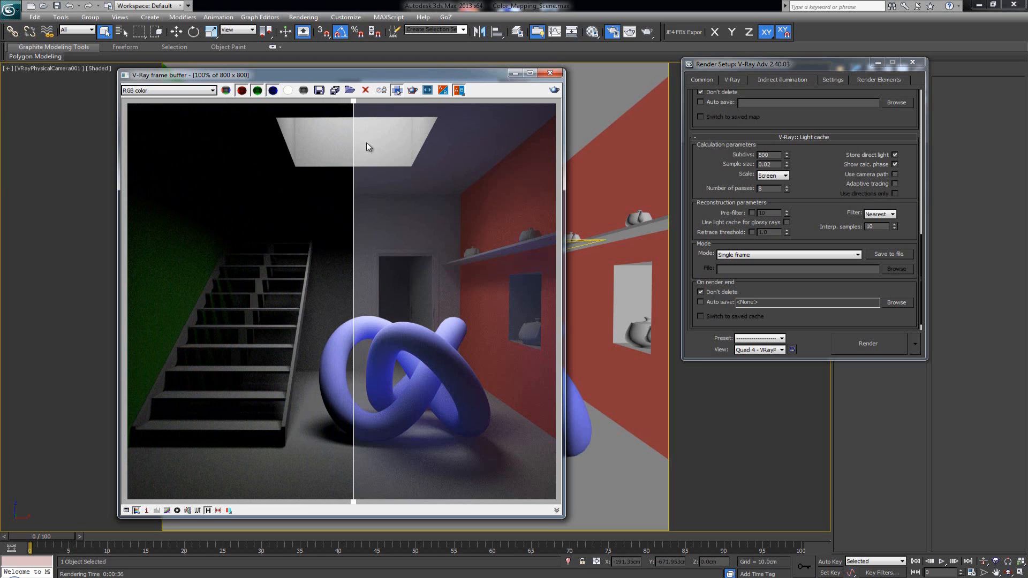
- Set the irradiance map HSph. subdivs and interpolation samples to 1 and render the scene
left_click_drag(812, 233, 824, 354)
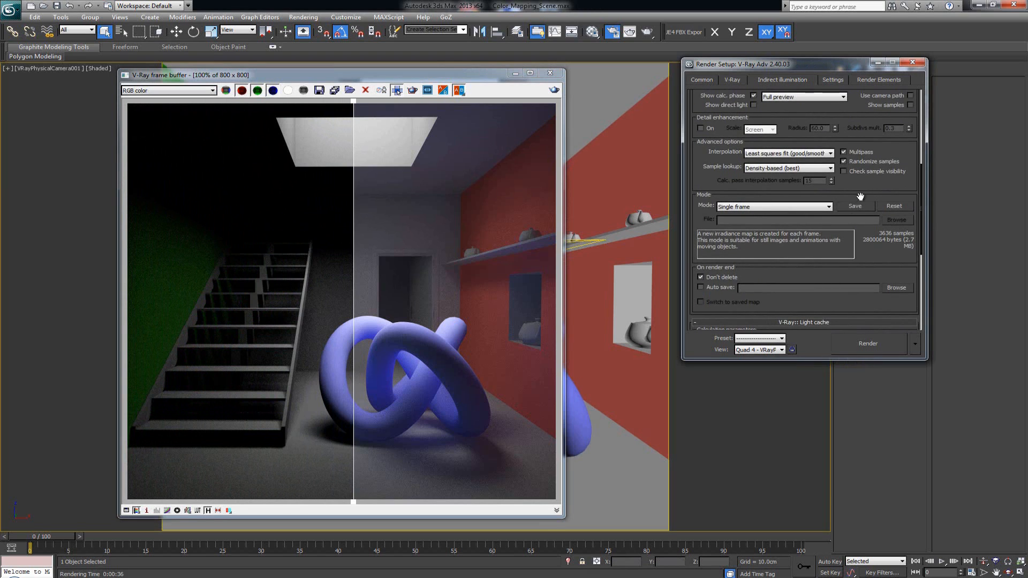
left_click_drag(860, 196, 865, 354)
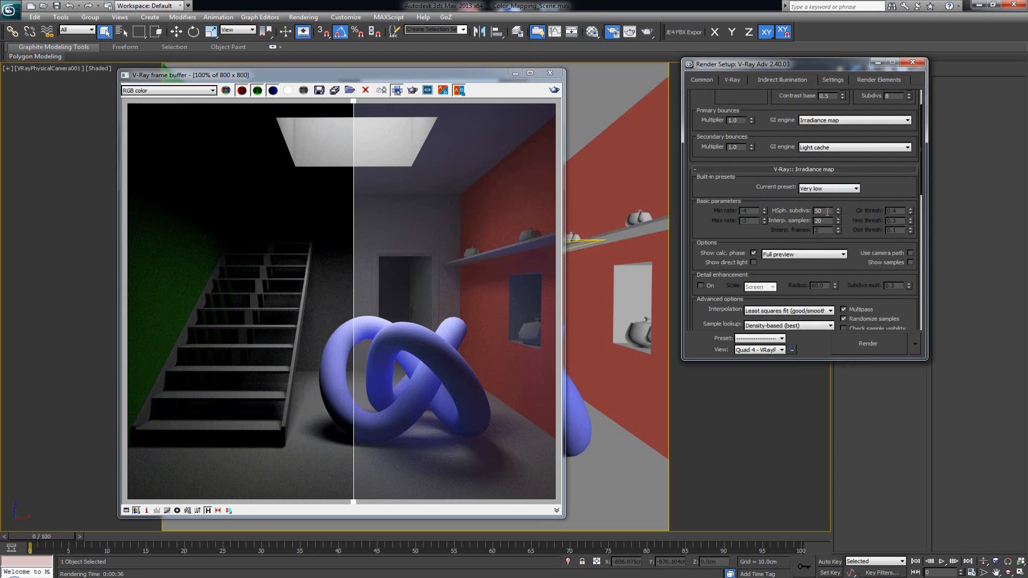
double_click(828, 212)
type("1")
key("Tab")
type("1")
key("shift+q")
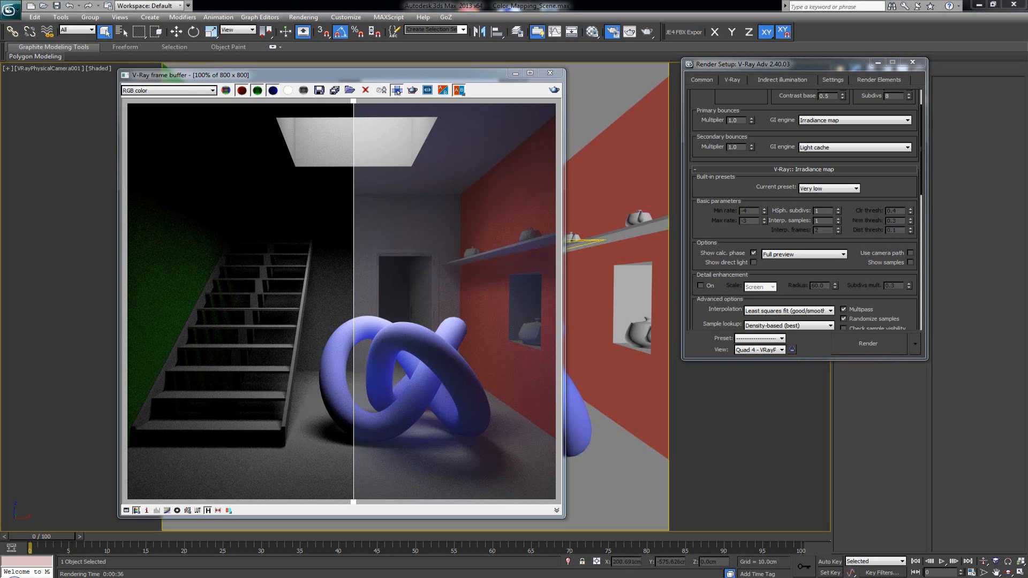
- Enable region rendering and draw a region over the upper right part of the image
left_click(413, 92)
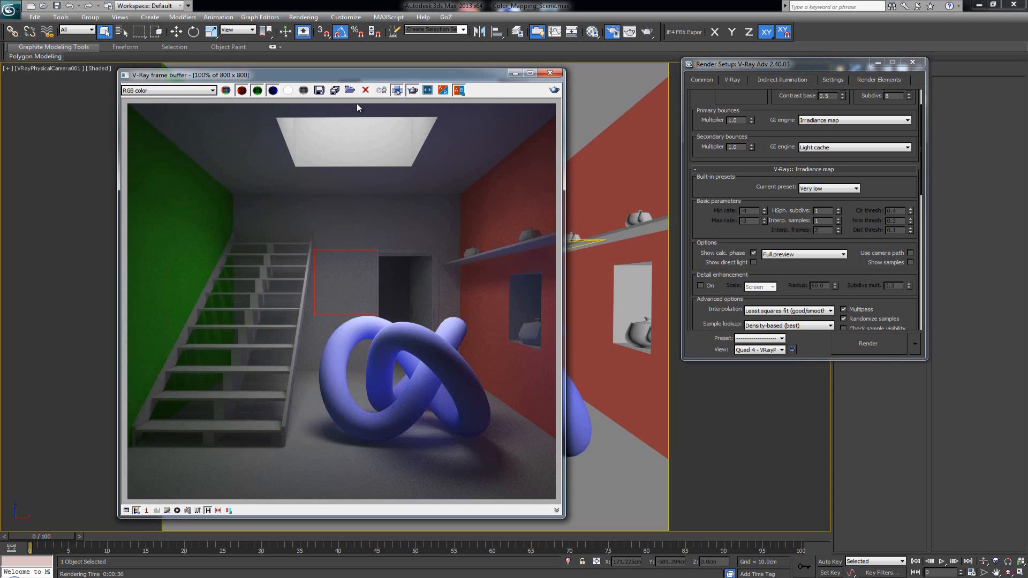
left_click_drag(356, 105, 561, 284)
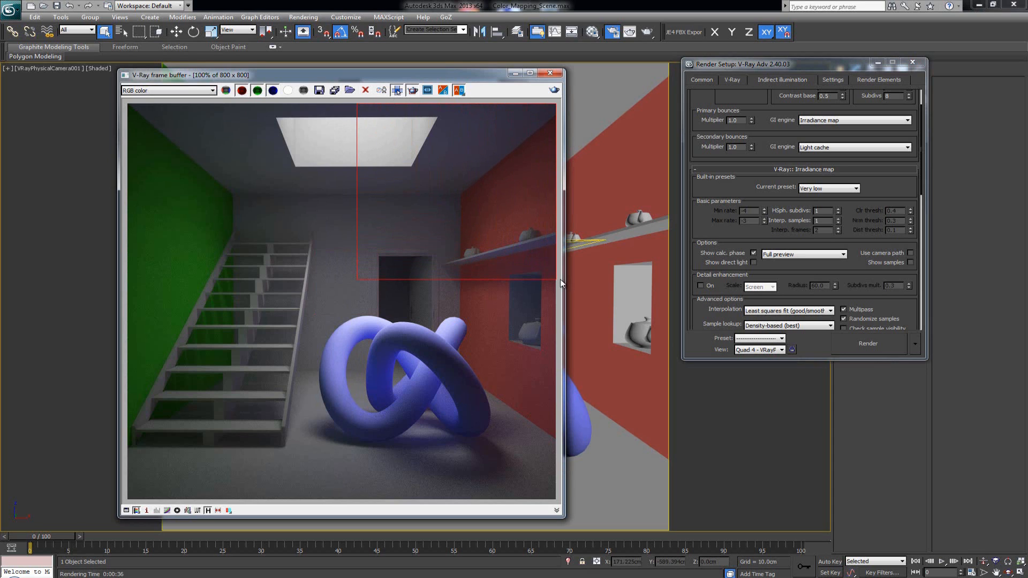
- Render the upper right region, then draw and render a new region over the lower right part of the image
left_click(555, 91)
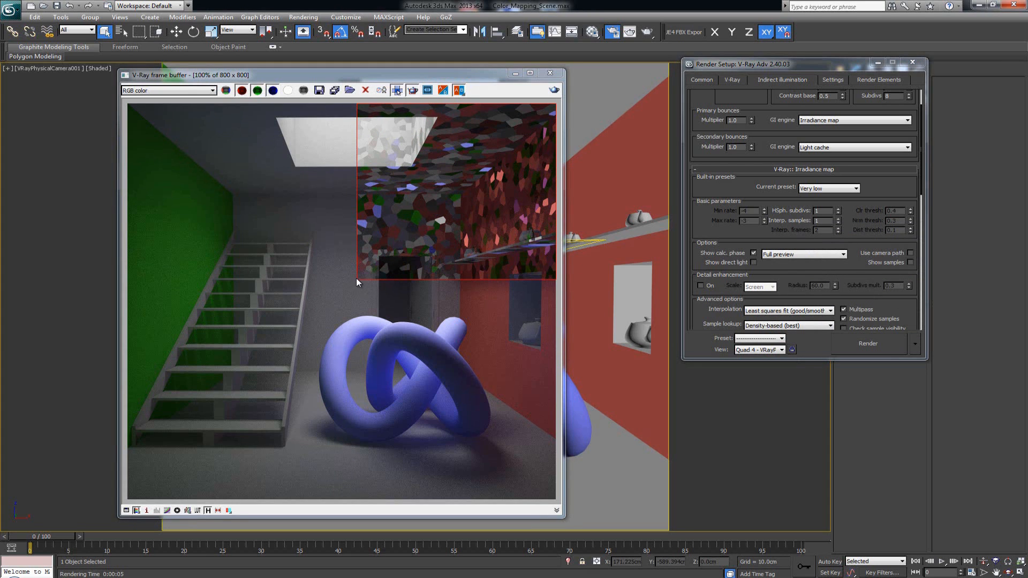
left_click_drag(356, 278, 640, 509)
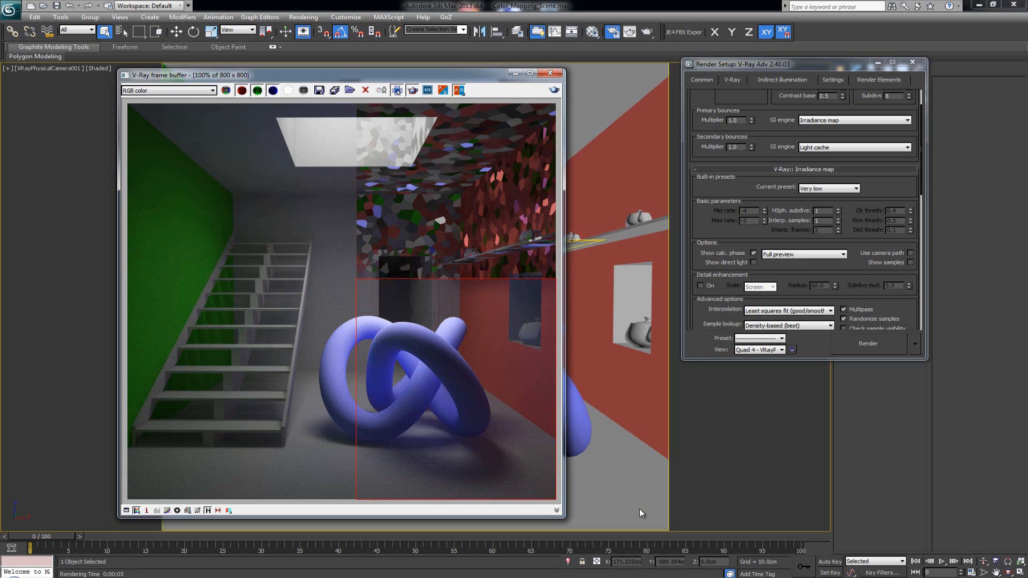
left_click(554, 91)
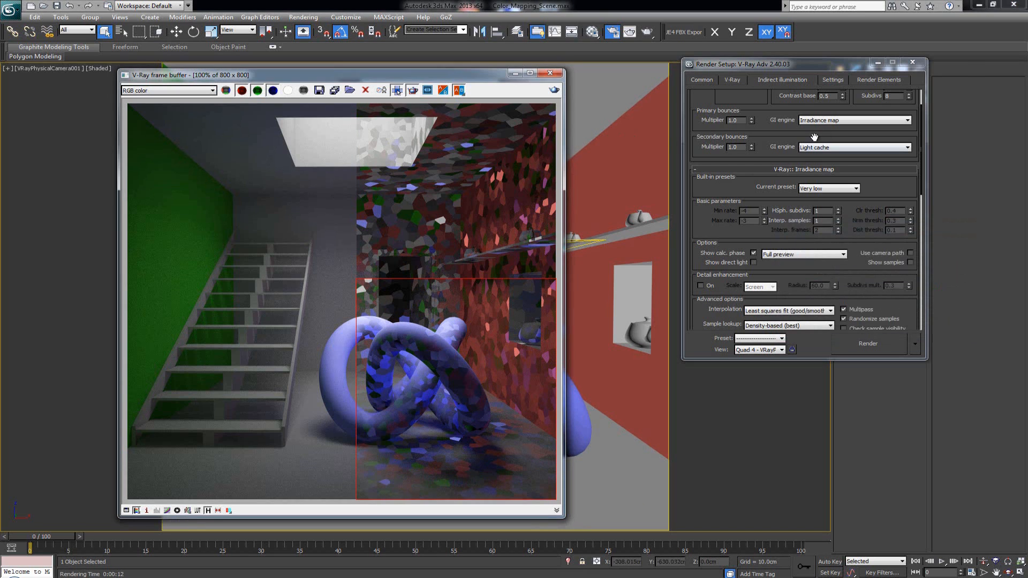
- Increase the irradiance map HSph. subdivs and render a region covering the left half of the image
scroll(775, 242, "up", 3)
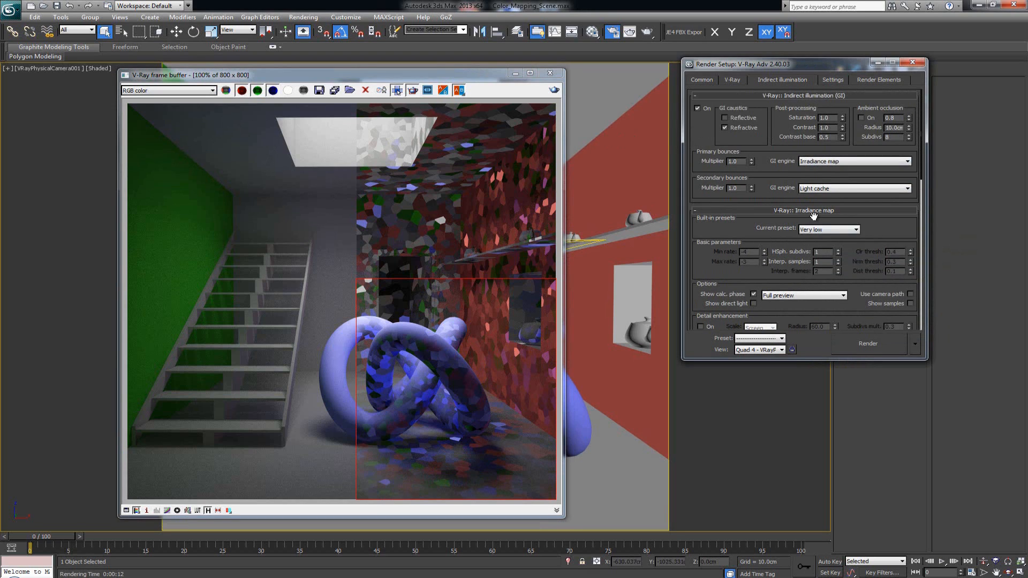
left_click(415, 90)
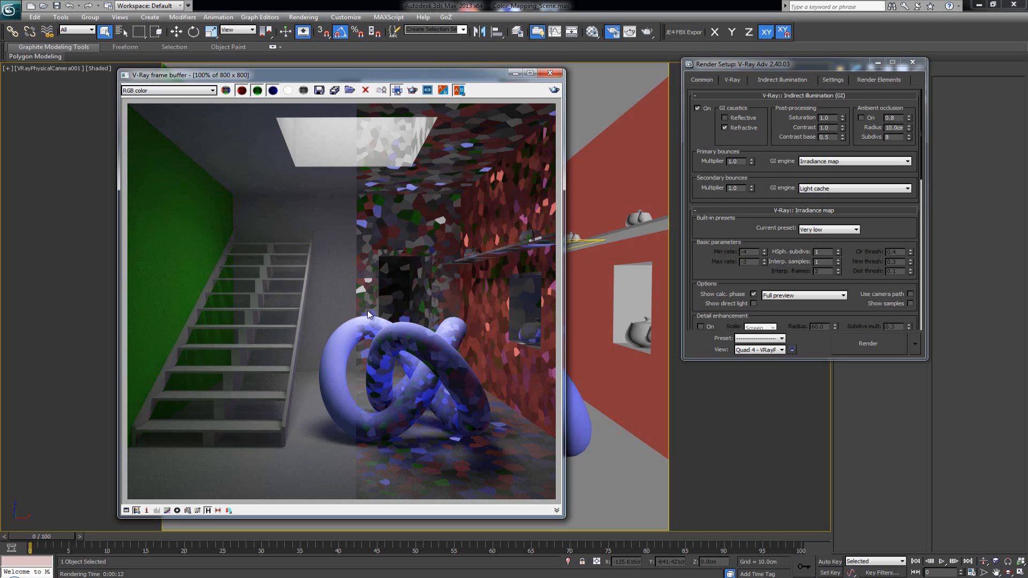
left_click(791, 241)
left_click(828, 253)
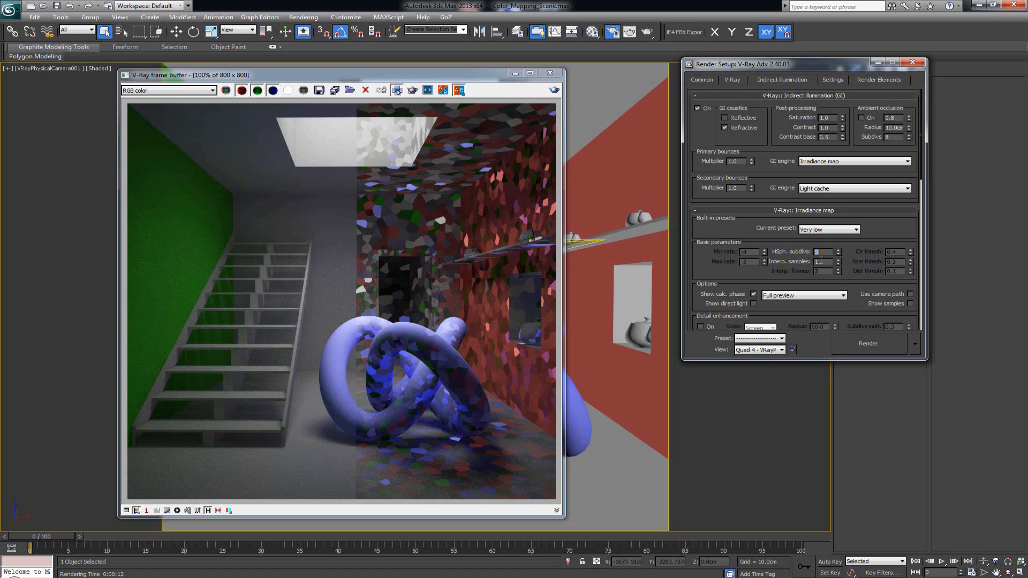
left_click(396, 90)
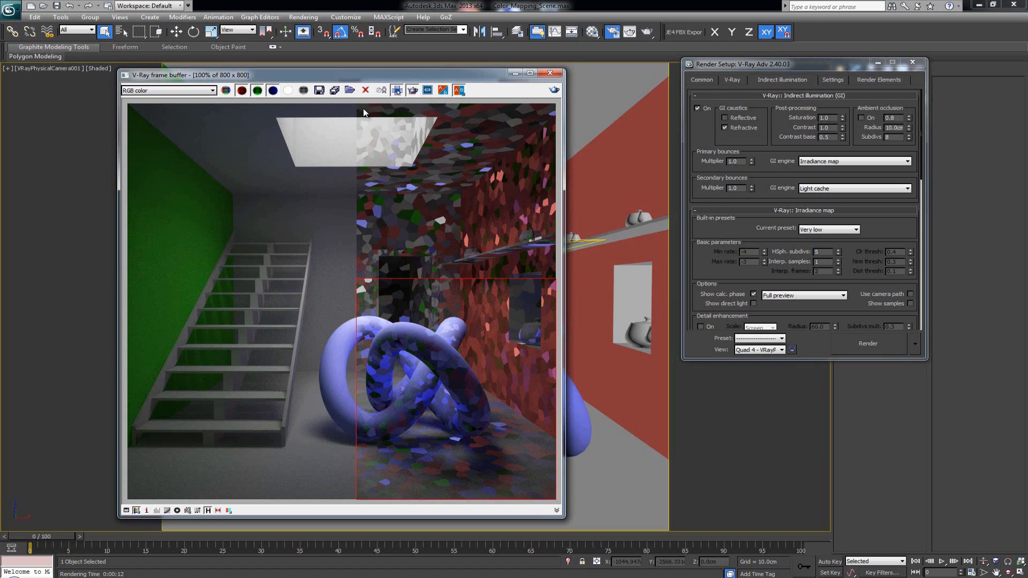
left_click_drag(356, 103, 101, 512)
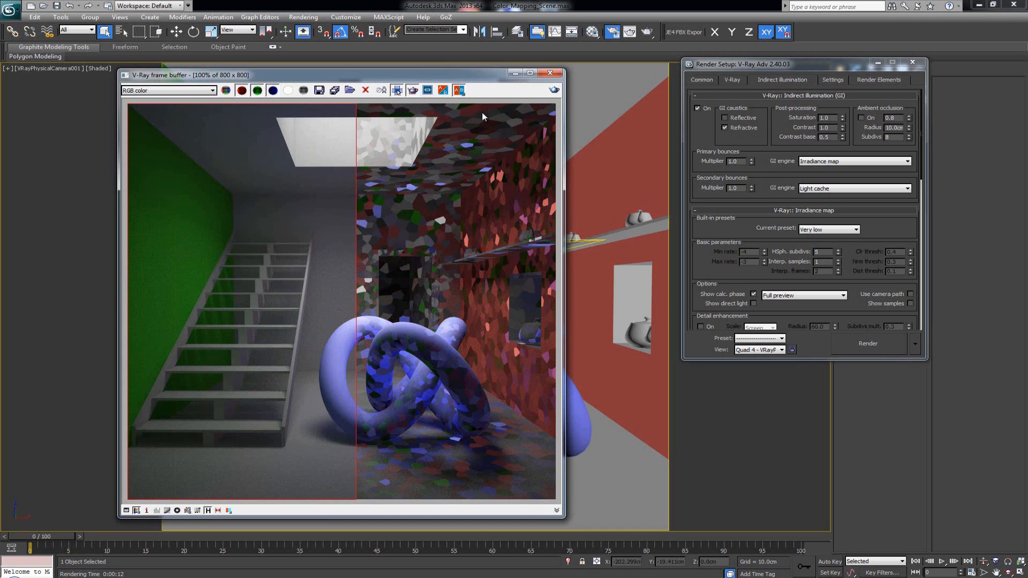
left_click(554, 90)
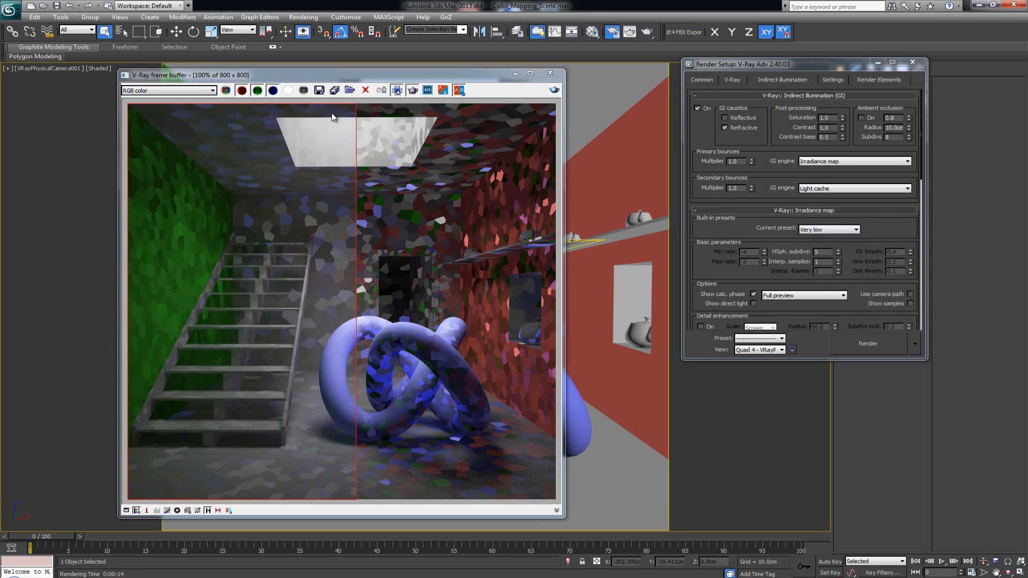
- Draw a region over the right half of the image, set HSph. subdivs to 20 and render it
left_click_drag(357, 104, 629, 524)
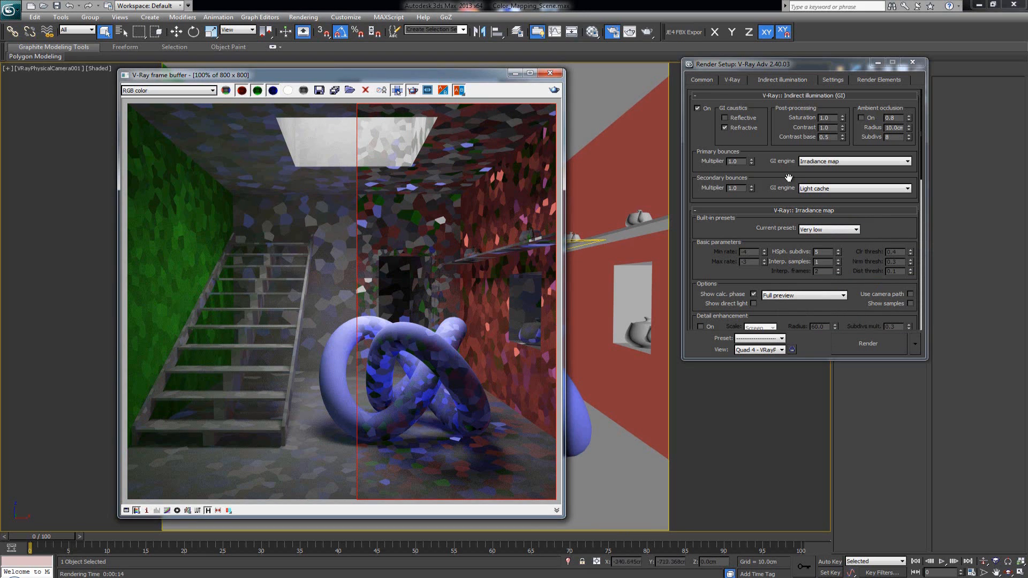
double_click(822, 252)
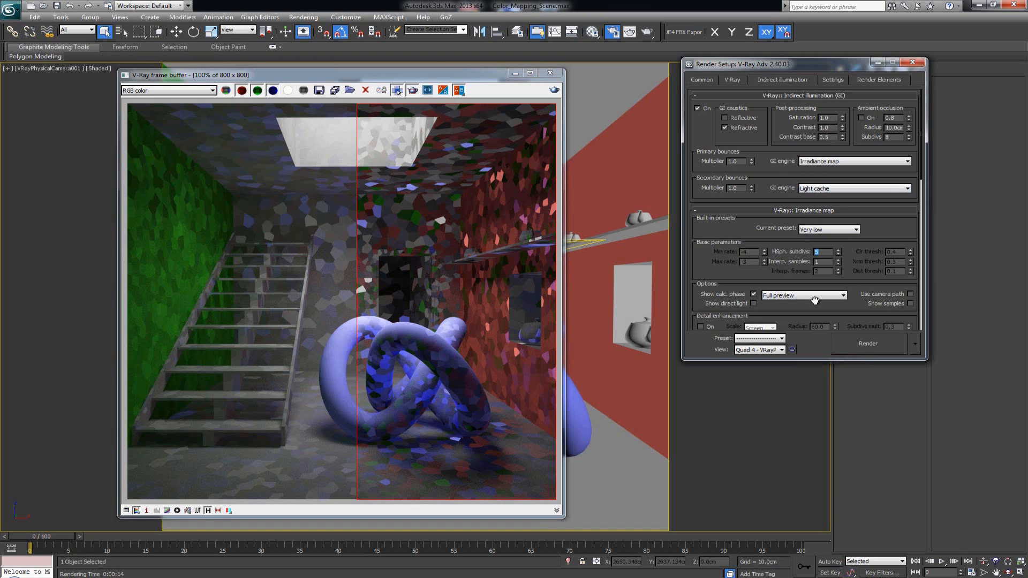
type("20")
key("Return")
left_click(478, 180)
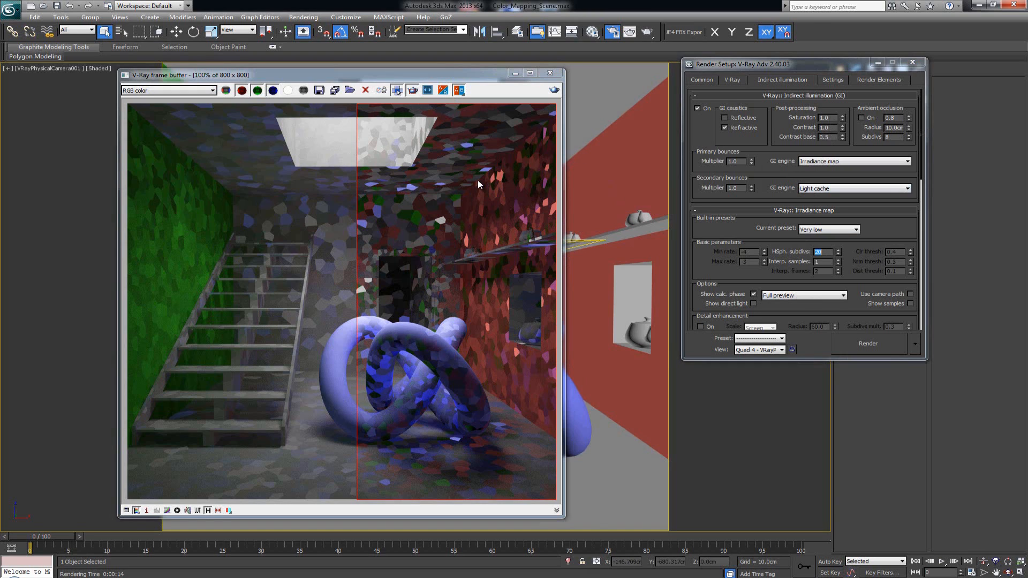
left_click(554, 90)
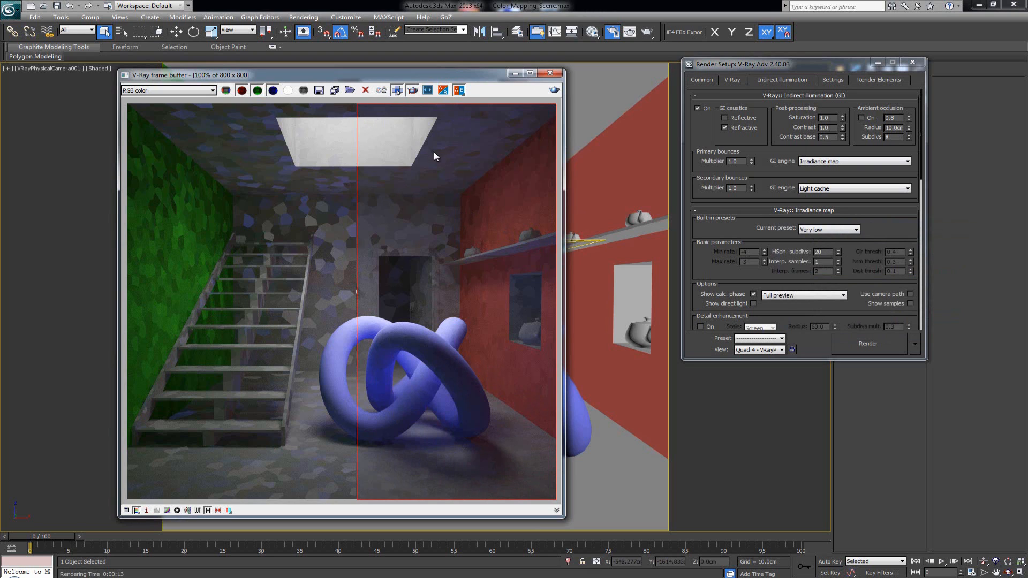
- Set HSph. subdivs to 40 and re-render the right and left halves of the image
double_click(818, 251)
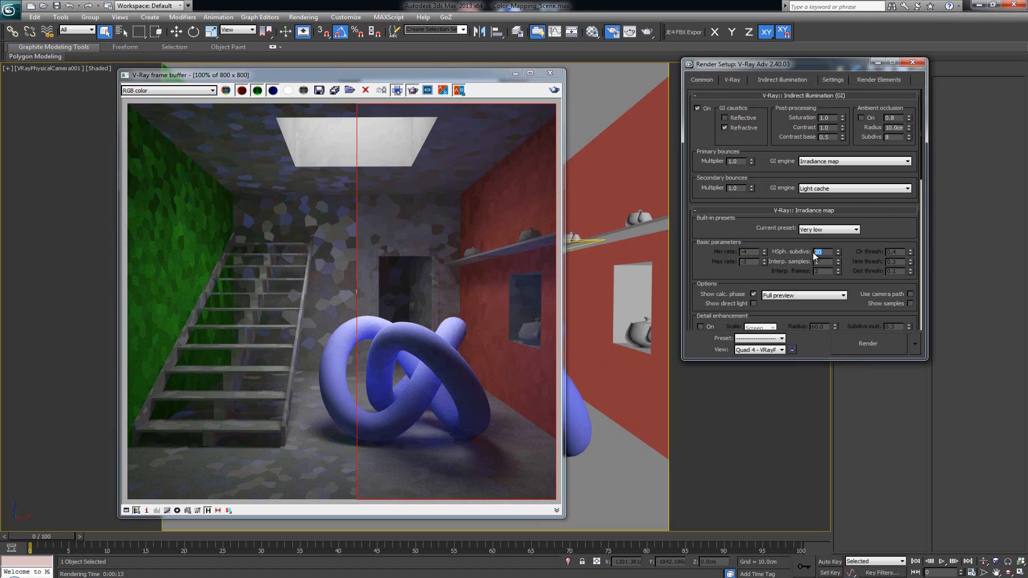
type("40")
key("Return")
left_click(555, 90)
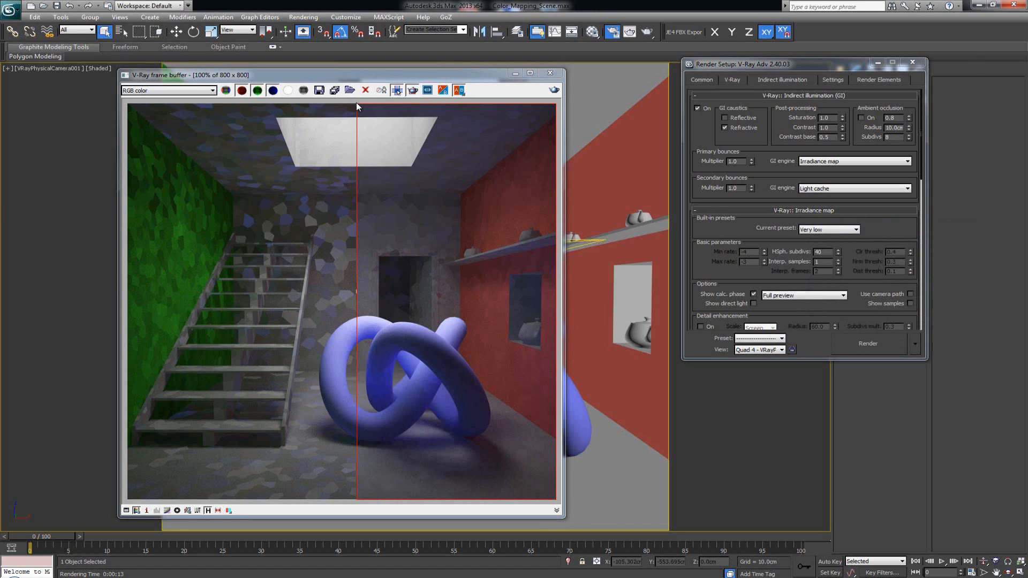
left_click(355, 105)
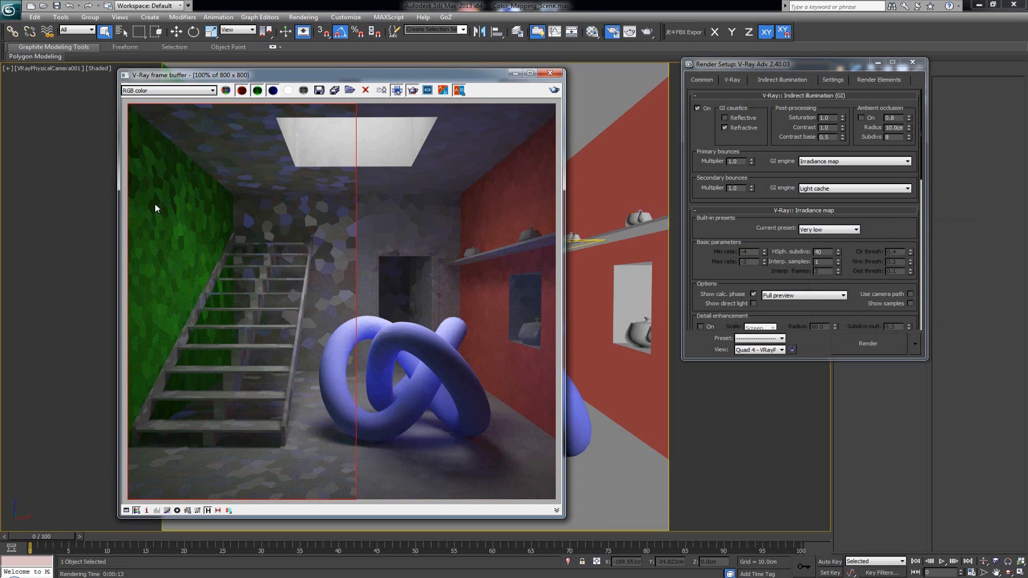
left_click(554, 90)
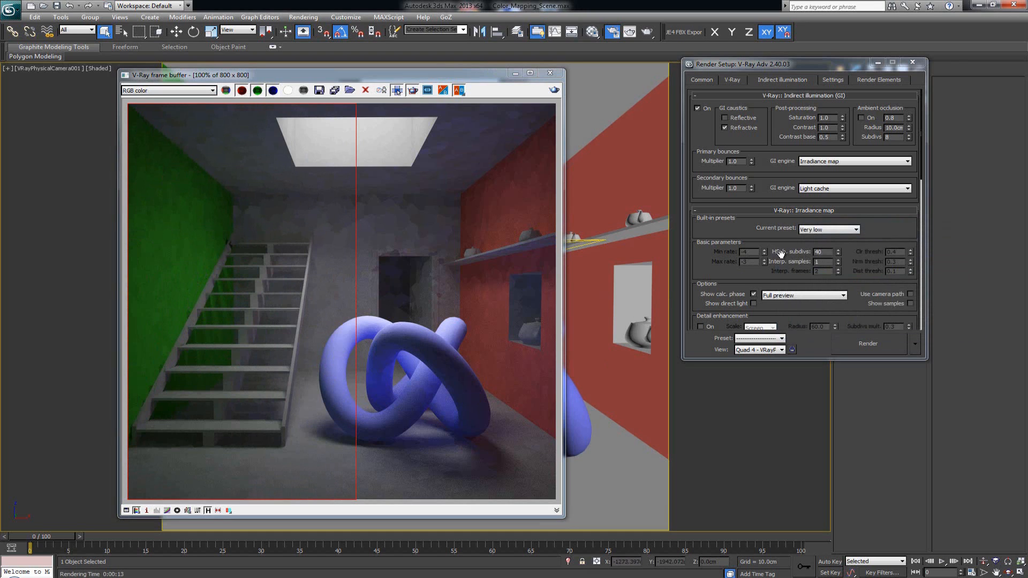
- Edit the interpolation samples and render a small region on the back wall above the doorway
double_click(823, 263)
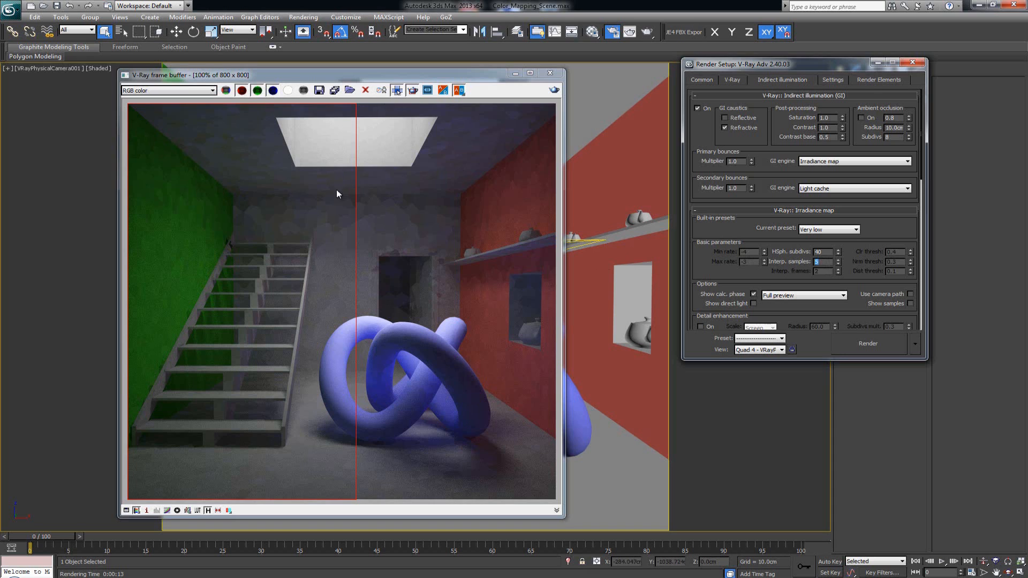
left_click_drag(312, 194, 358, 230)
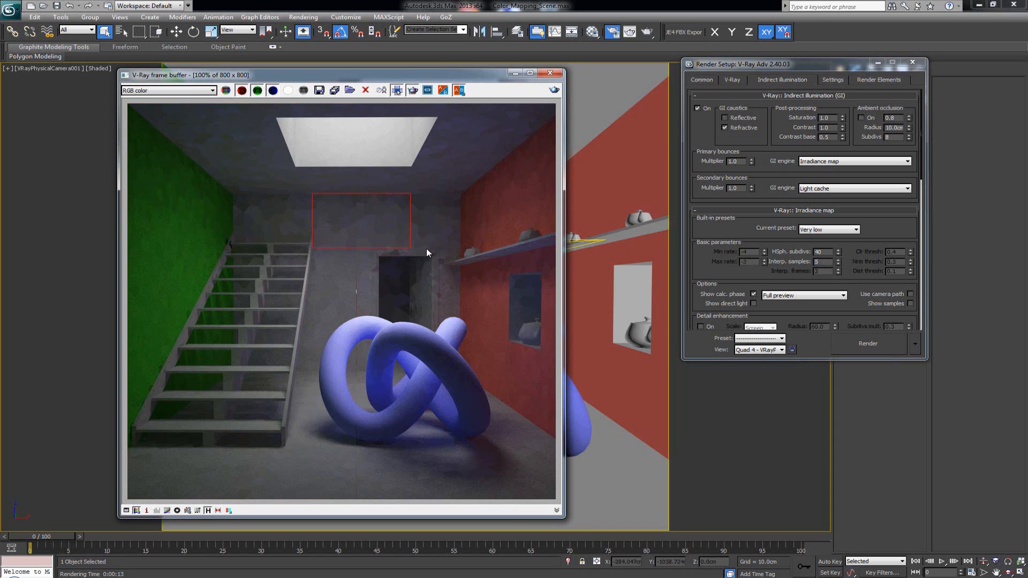
left_click_drag(427, 248, 458, 252)
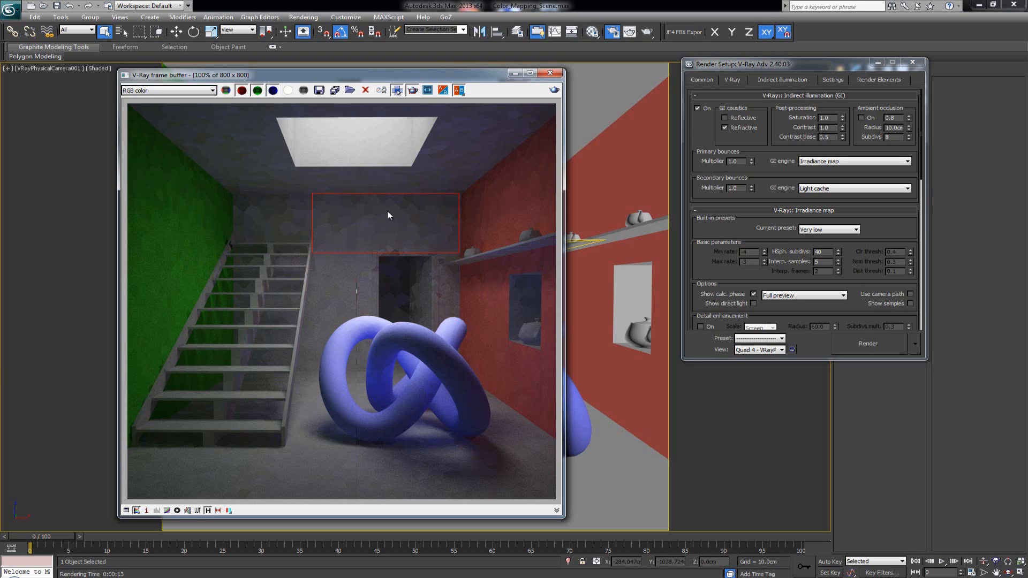
left_click(555, 91)
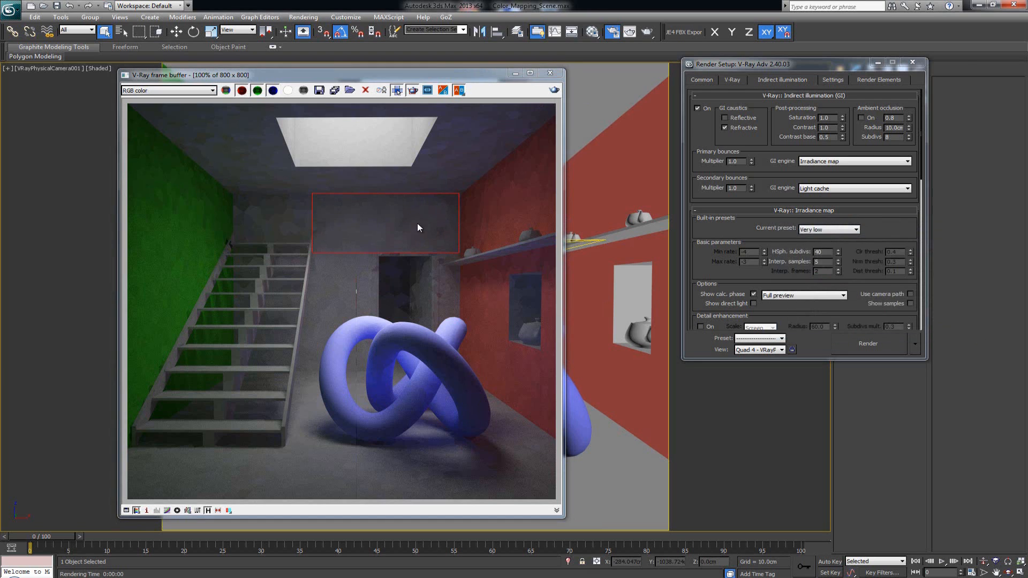
- Draw a region across the upper band of the image and render it
scroll(417, 224, "up", 1)
scroll(417, 223, "up", 1)
scroll(417, 223, "down", 2)
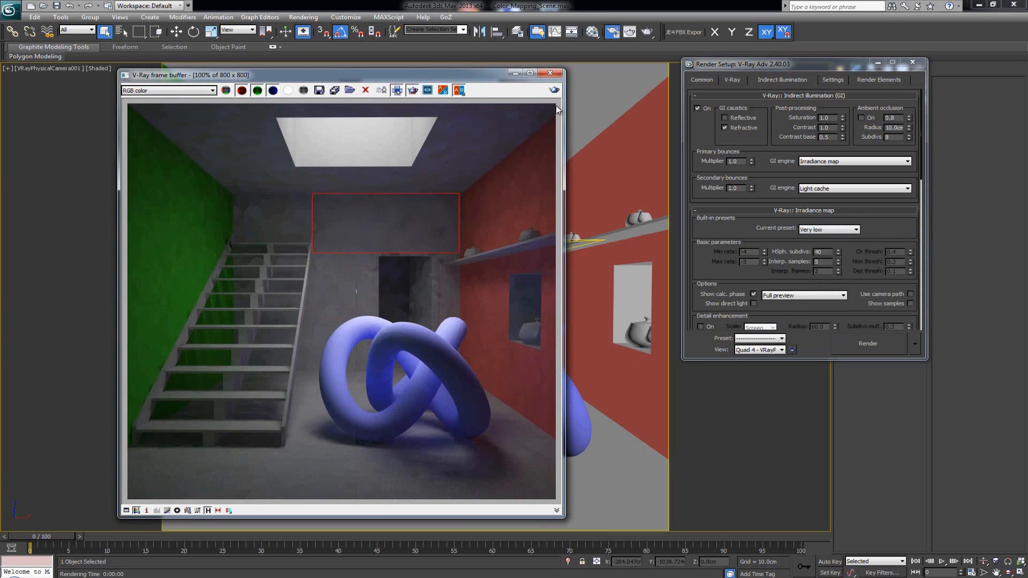
left_click_drag(556, 104, 127, 243)
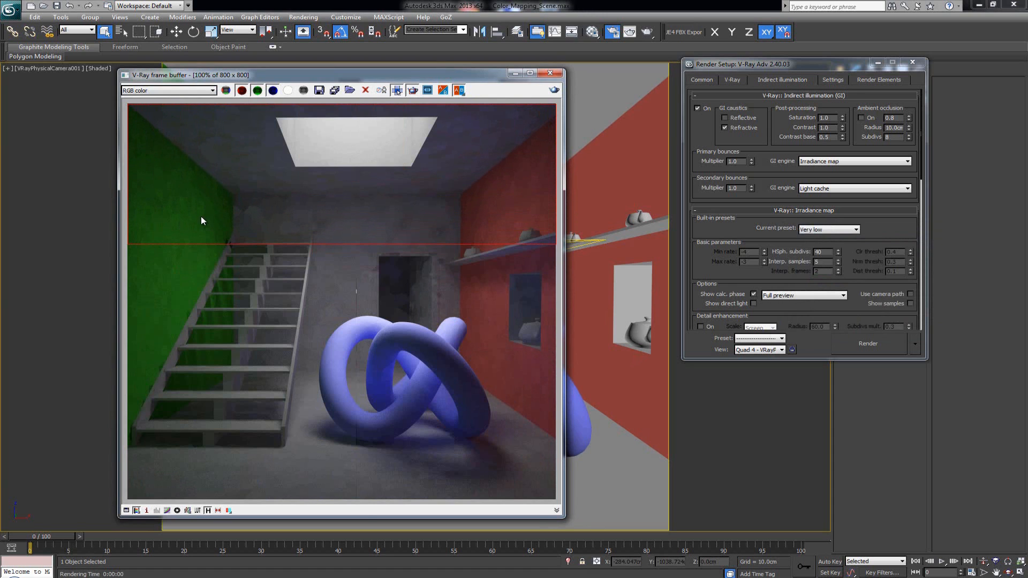
scroll(201, 216, "up", 3)
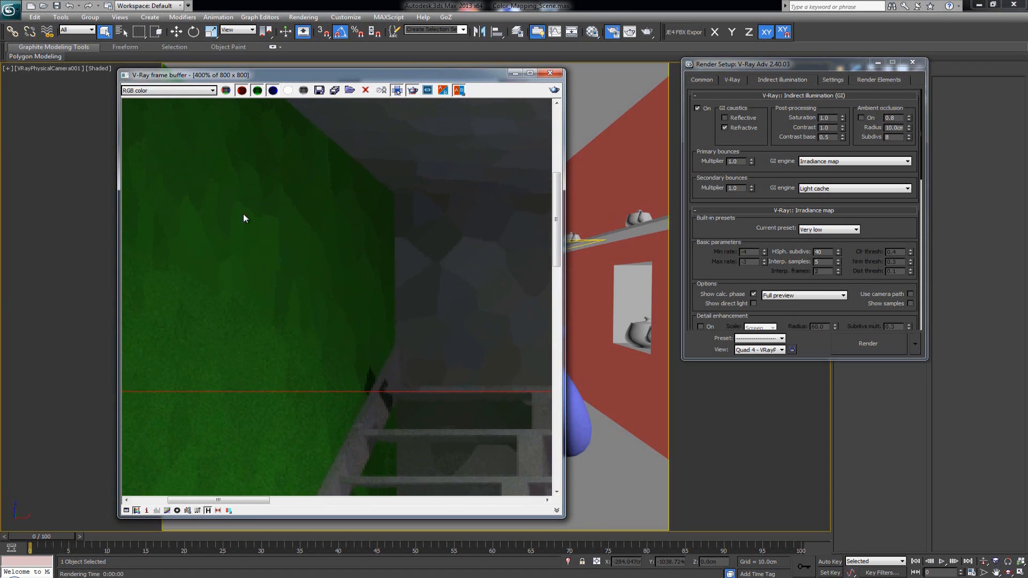
scroll(265, 264, "down", 3)
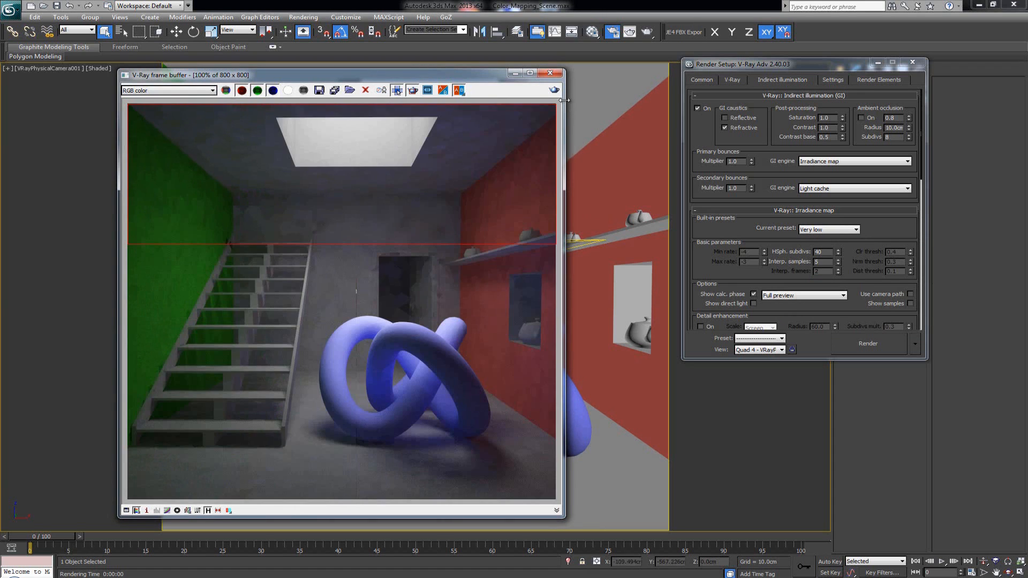
left_click(555, 90)
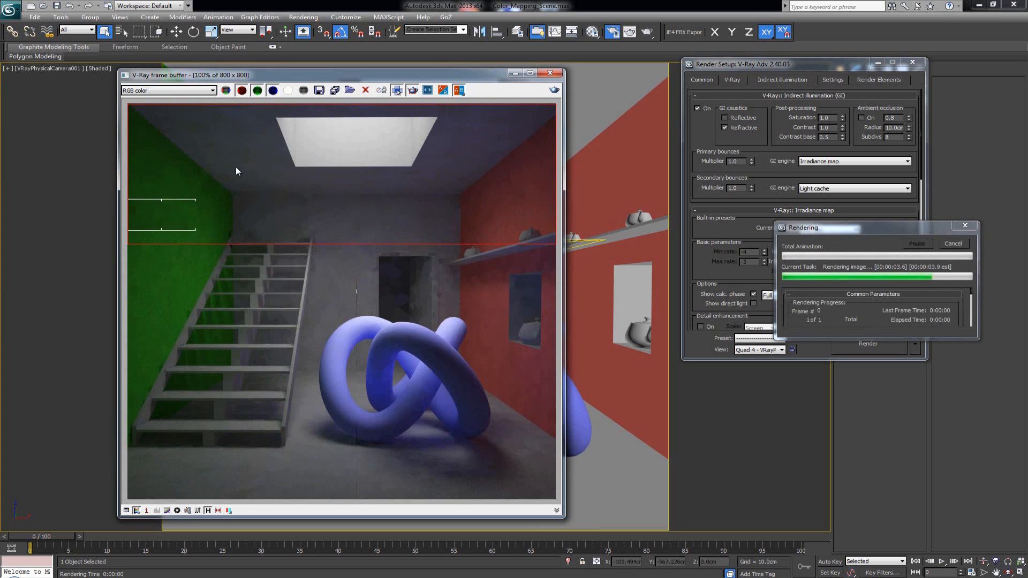
- Zoom into the rendered upper band and pan around to examine the noise on the walls
scroll(368, 220, "up", 2)
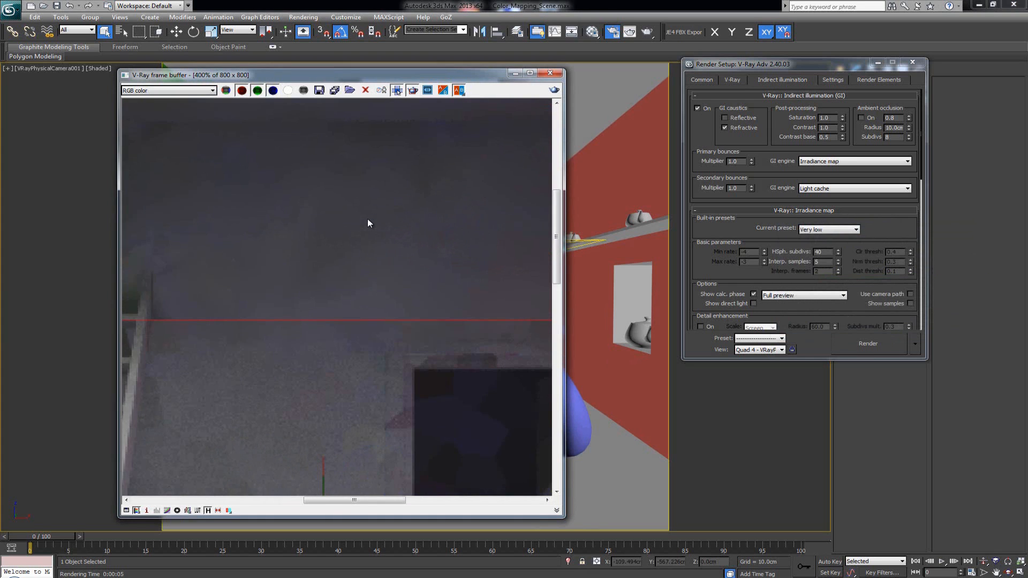
scroll(367, 220, "down", 2)
scroll(303, 224, "up", 1)
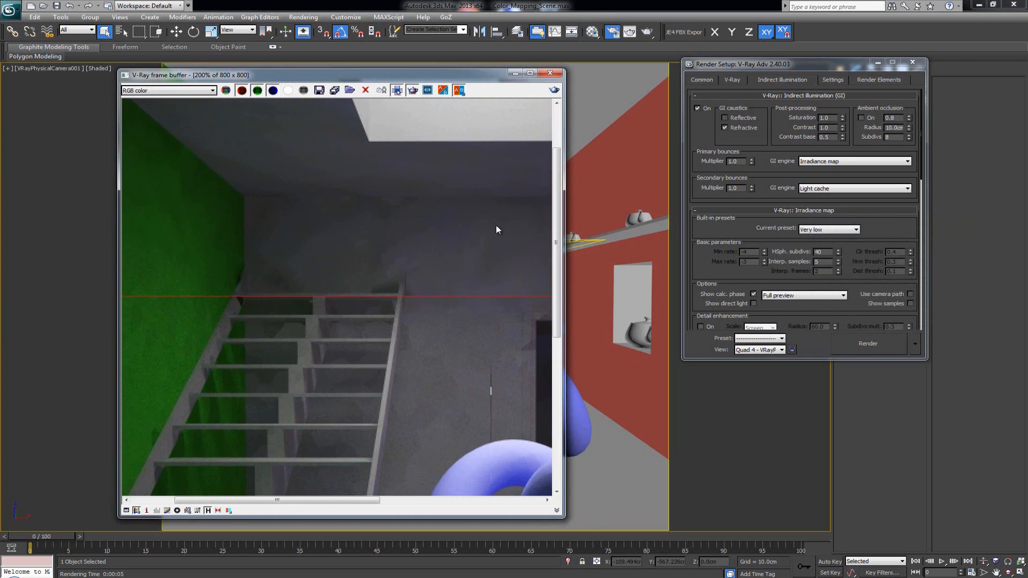
middle_click_drag(497, 229, 194, 265)
scroll(431, 246, "down", 2)
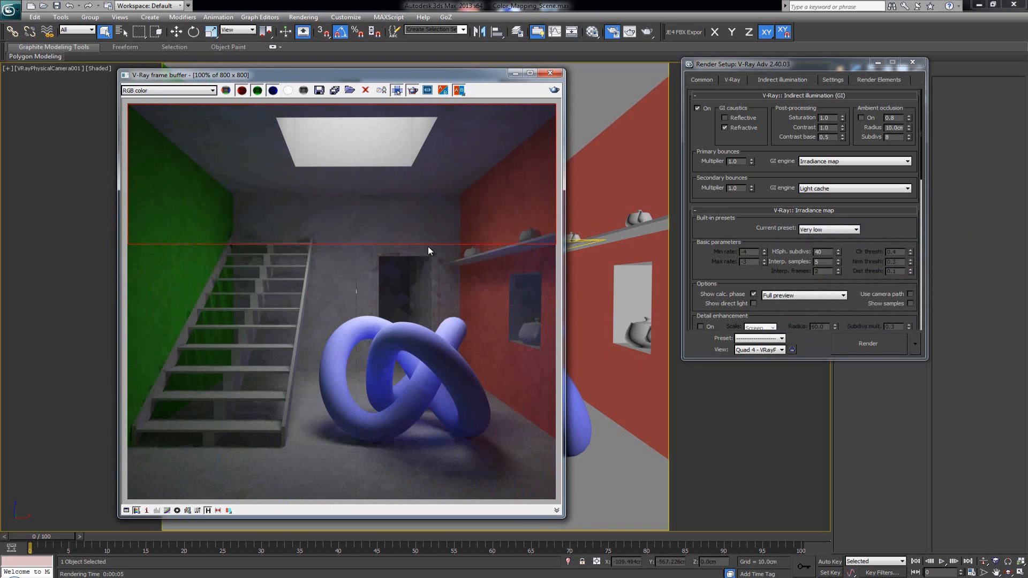
- Set the interpolation samples to 20, turn off region rendering and render the full image
left_click_drag(825, 262, 813, 262)
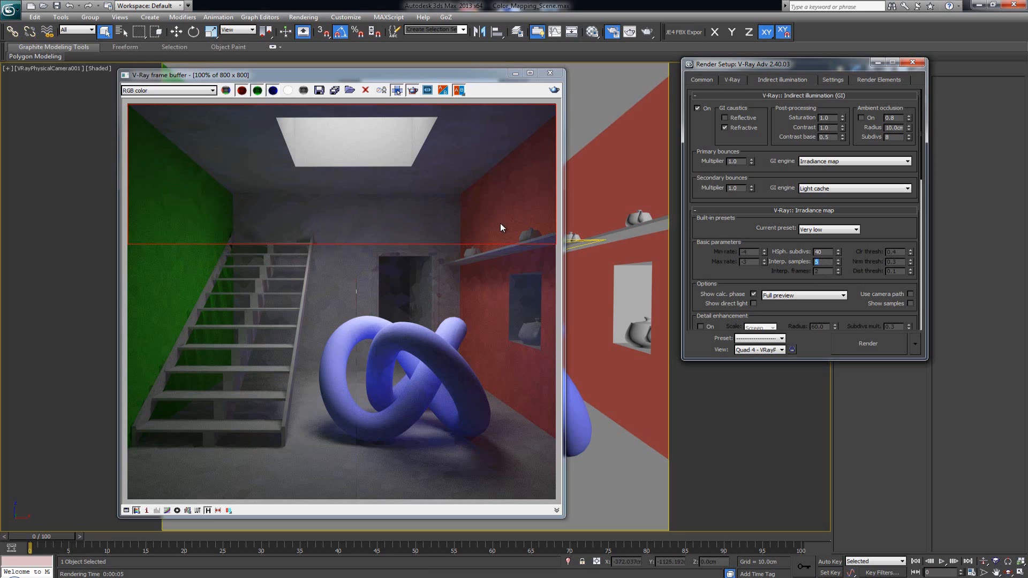
type("20")
key("Return")
left_click(397, 90)
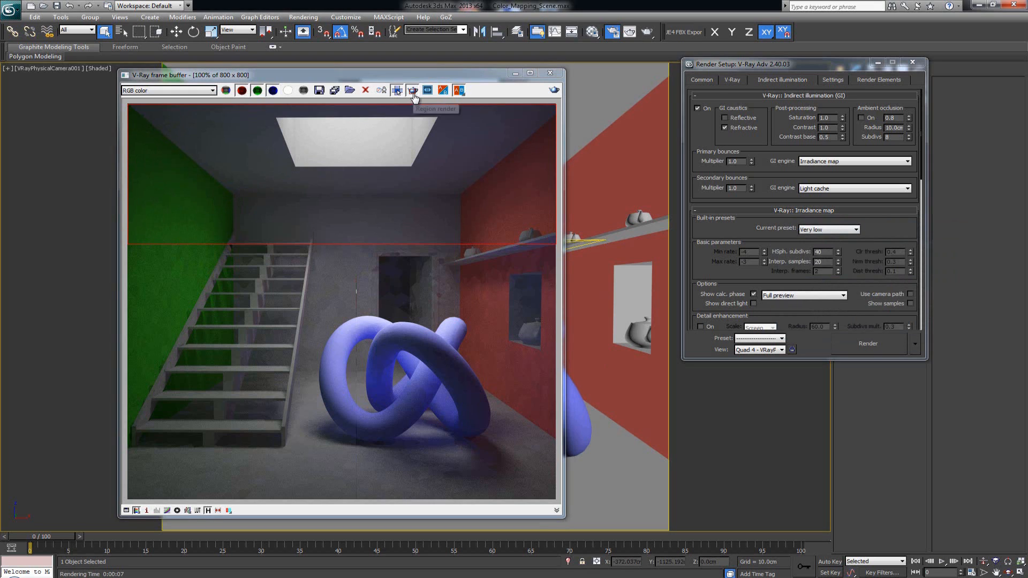
left_click(413, 93)
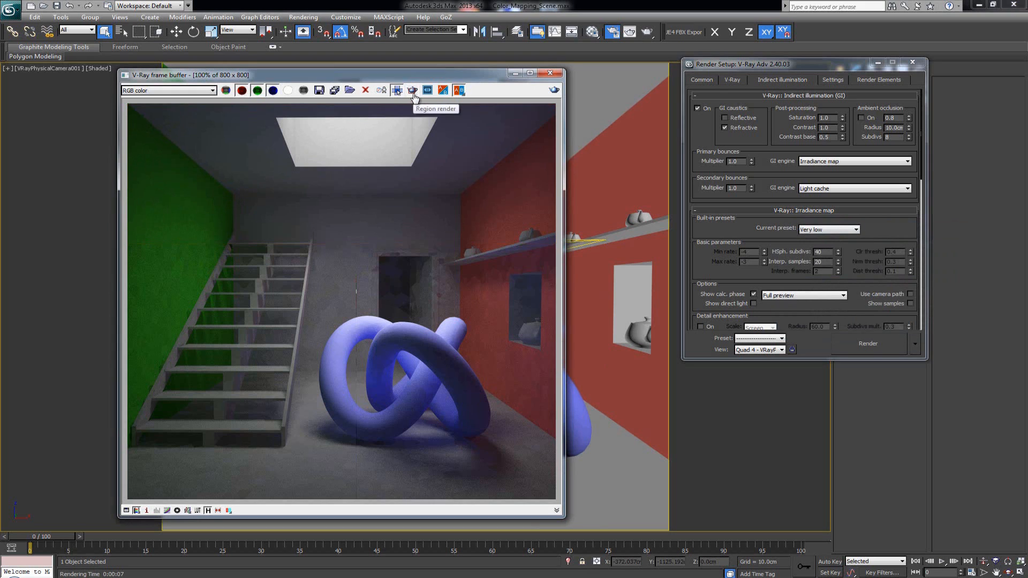
left_click(555, 90)
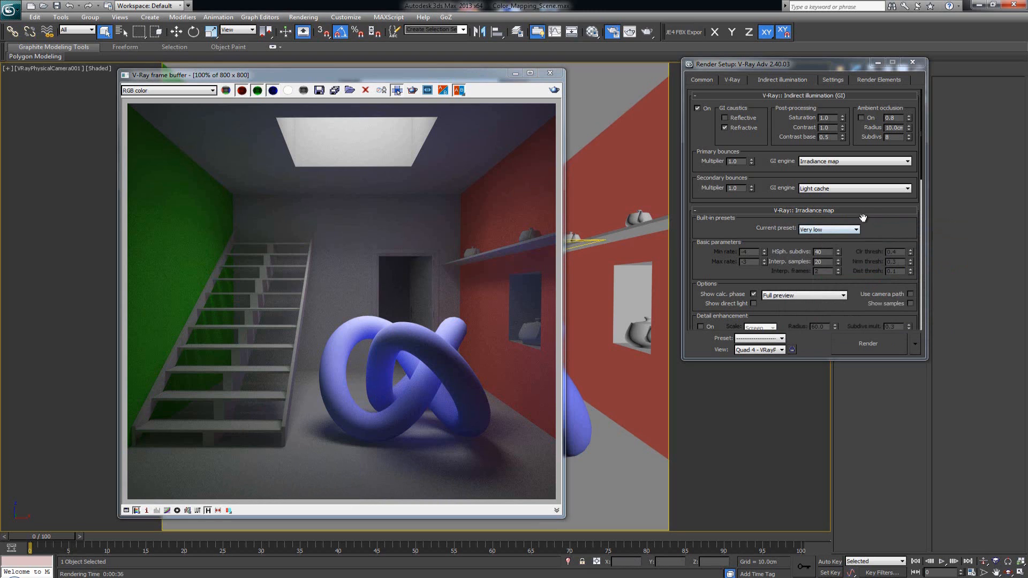
- Collapse the Irradiance map rollout to bring up the Light cache settings
left_click_drag(878, 220, 880, 215)
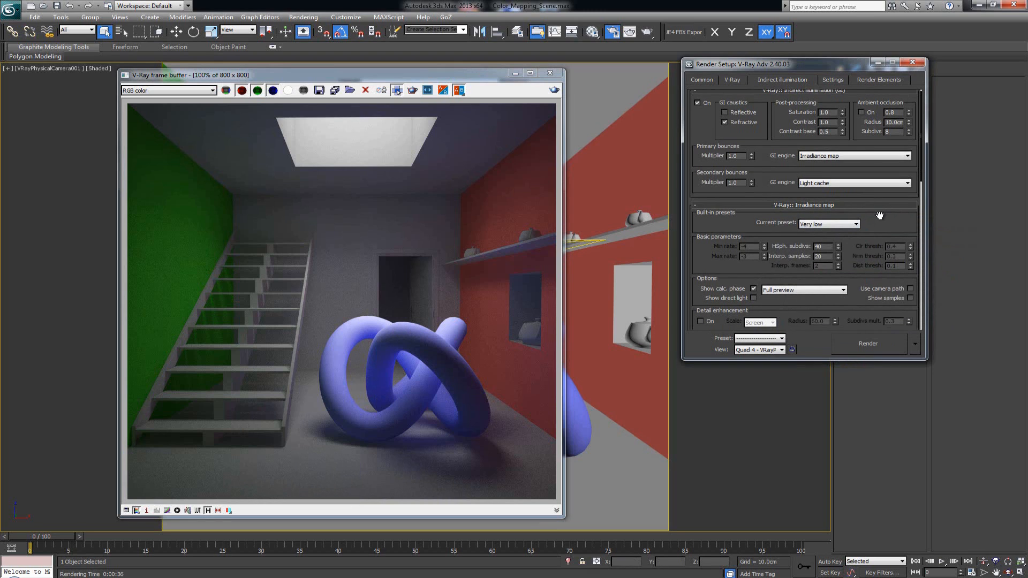
left_click_drag(896, 227, 890, 199)
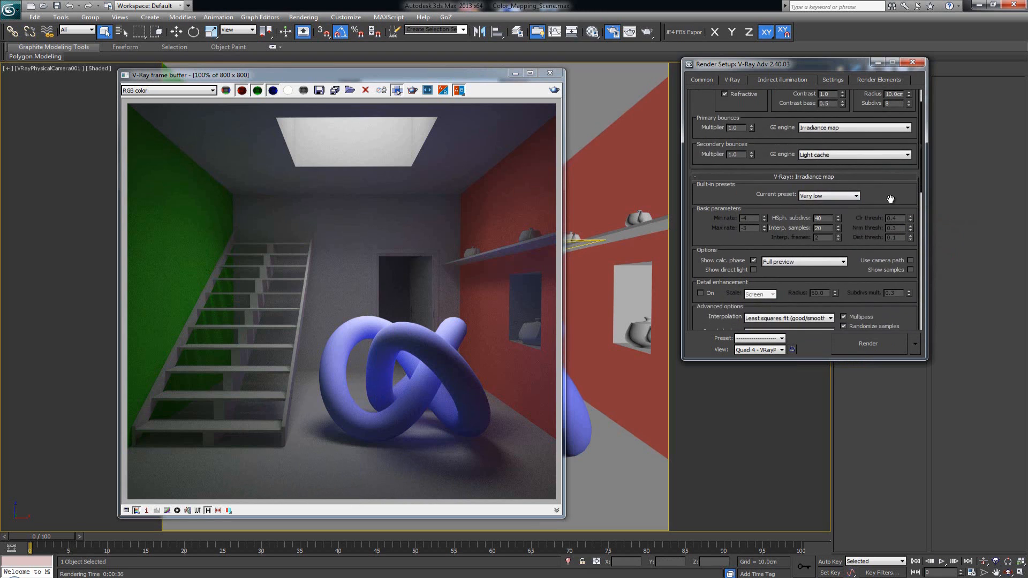
left_click(820, 178)
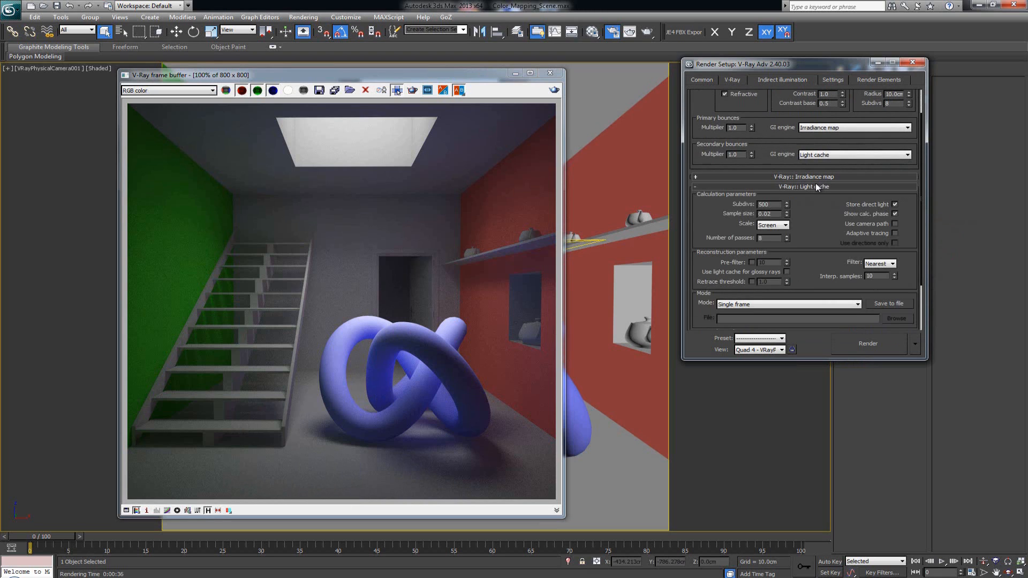
mouse_move(819, 201)
left_mouse_down()
mouse_move(822, 184)
mouse_move(821, 215)
left_mouse_up()
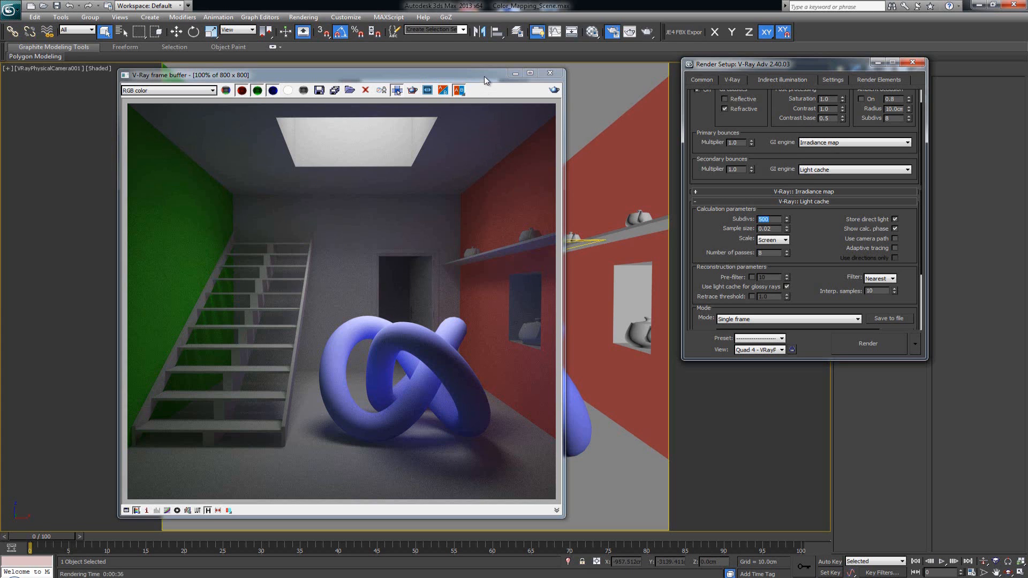
- Switch to the Windows Calculator by launching it from the Start menu search
left_click_drag(484, 76, 574, 72)
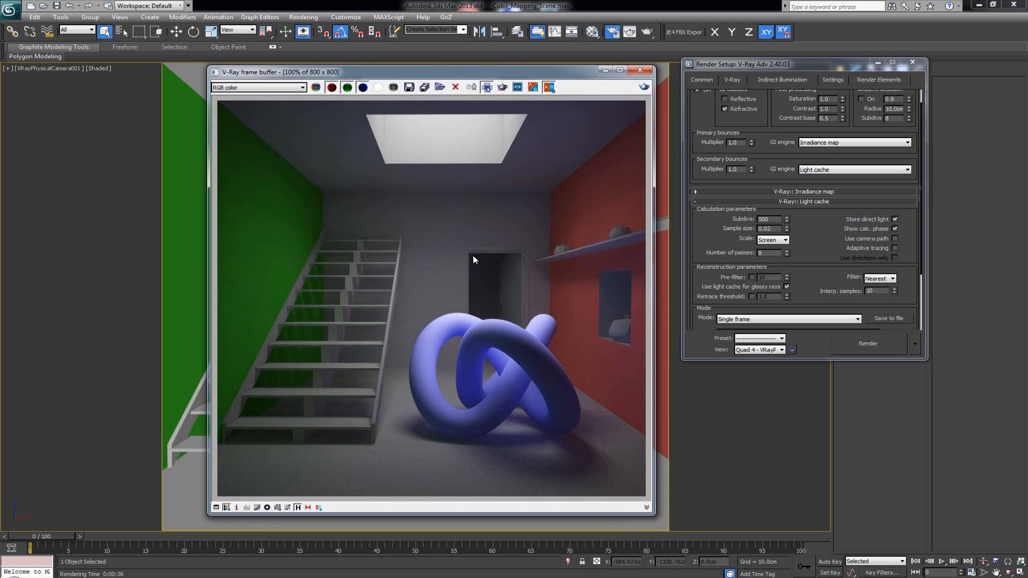
key("super")
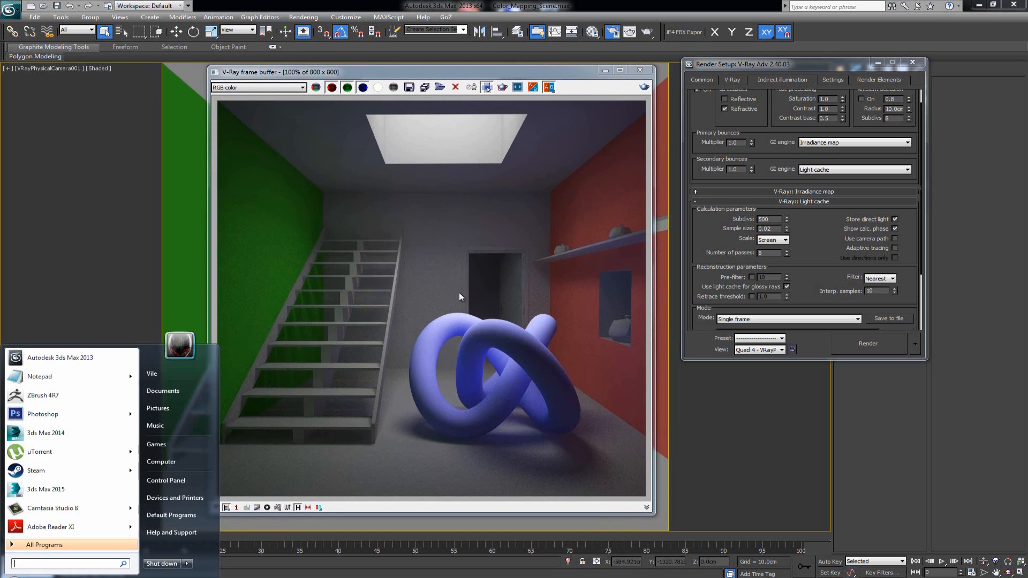
type("calc")
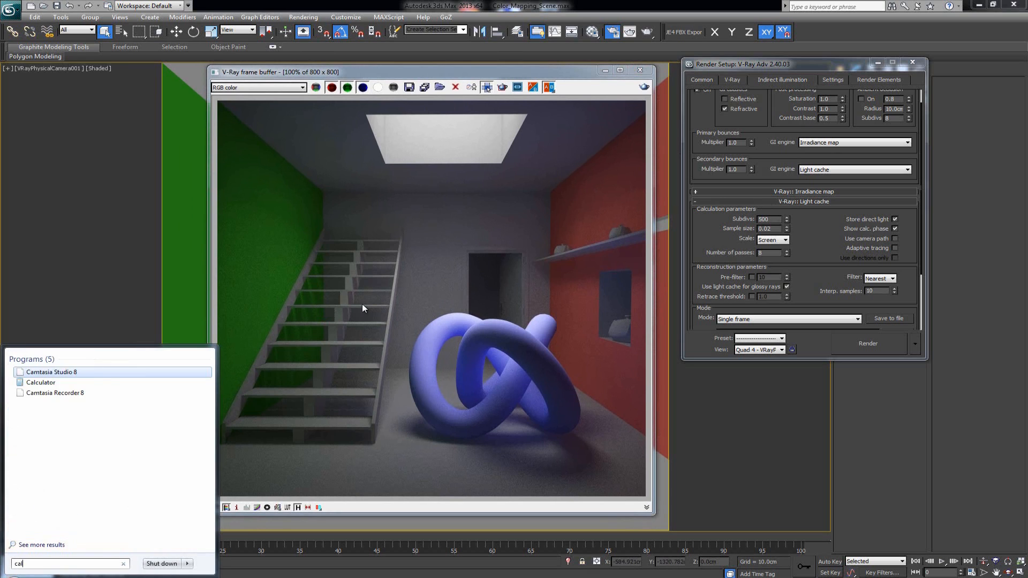
key("Return")
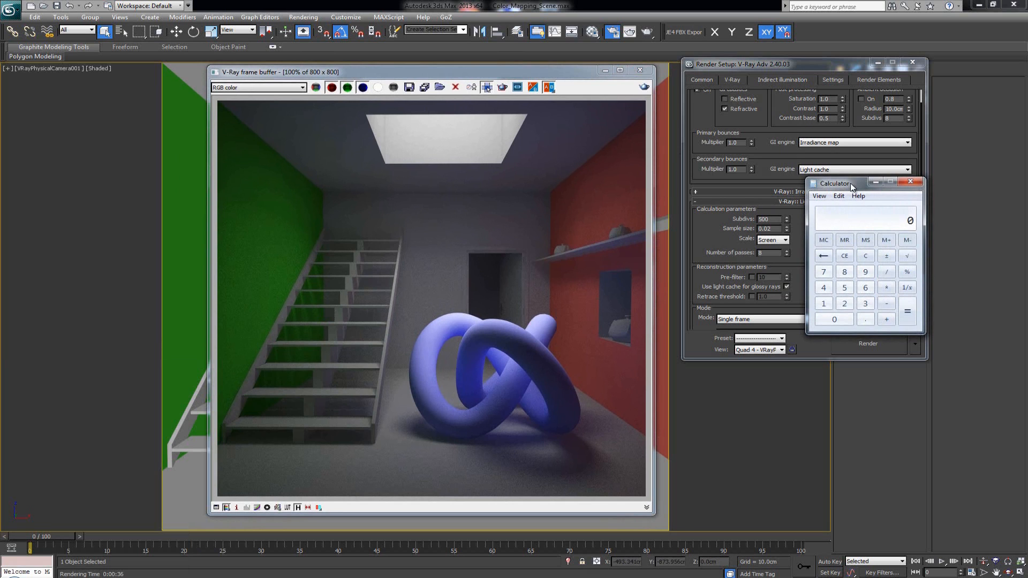
left_click_drag(851, 188, 117, 127)
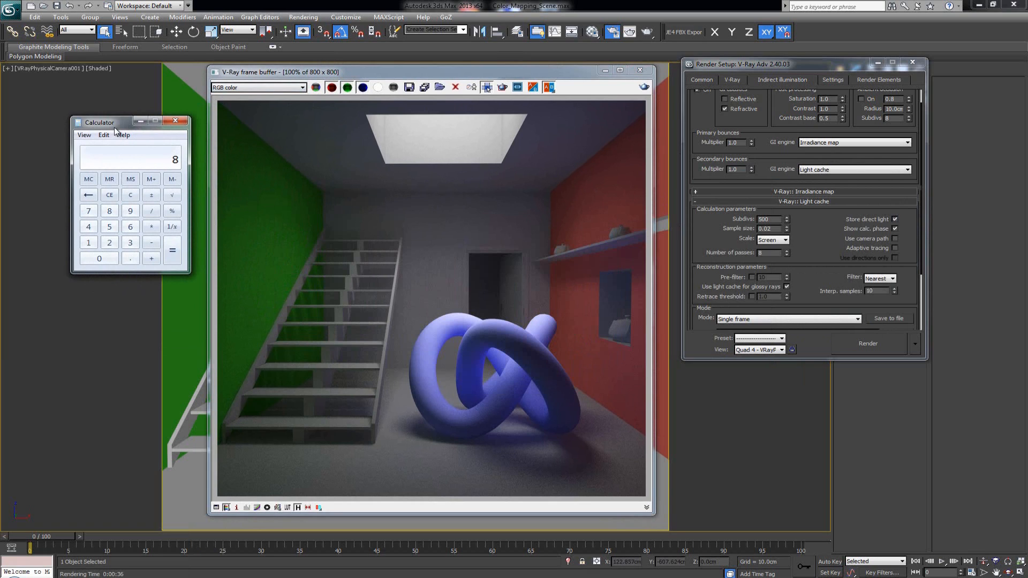
- Calculate the square root of 800 × 800 in Calculator, then close it
type("00")
left_click(152, 226)
type("800")
key("Return")
left_click(172, 195)
left_click(175, 120)
- Set the light cache subdivs to 800
left_click(737, 218)
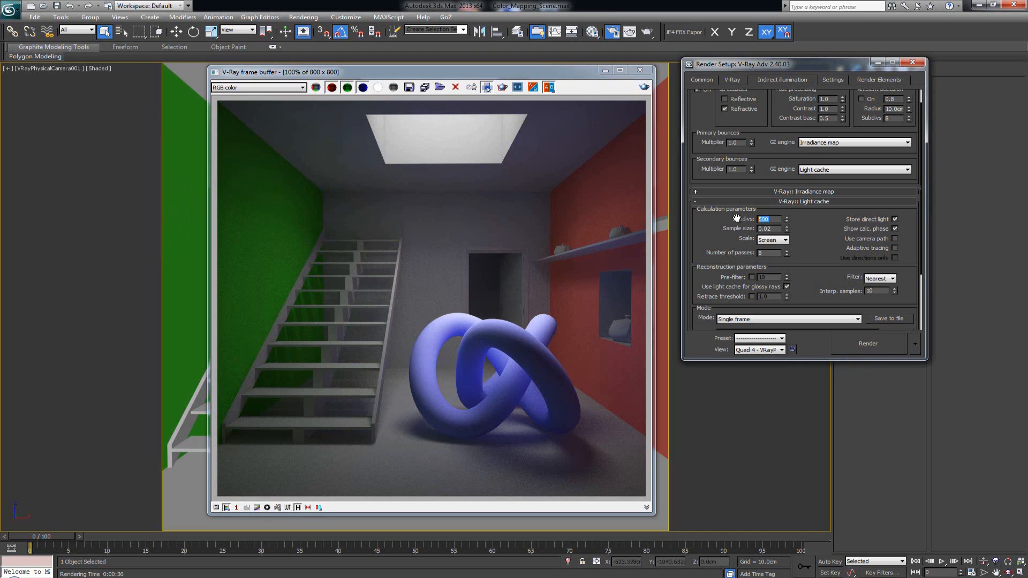
type("800")
key("Return")
- Draw a render region over the back wall above the doorway, render it and zoom in to inspect the noise
left_click(504, 87)
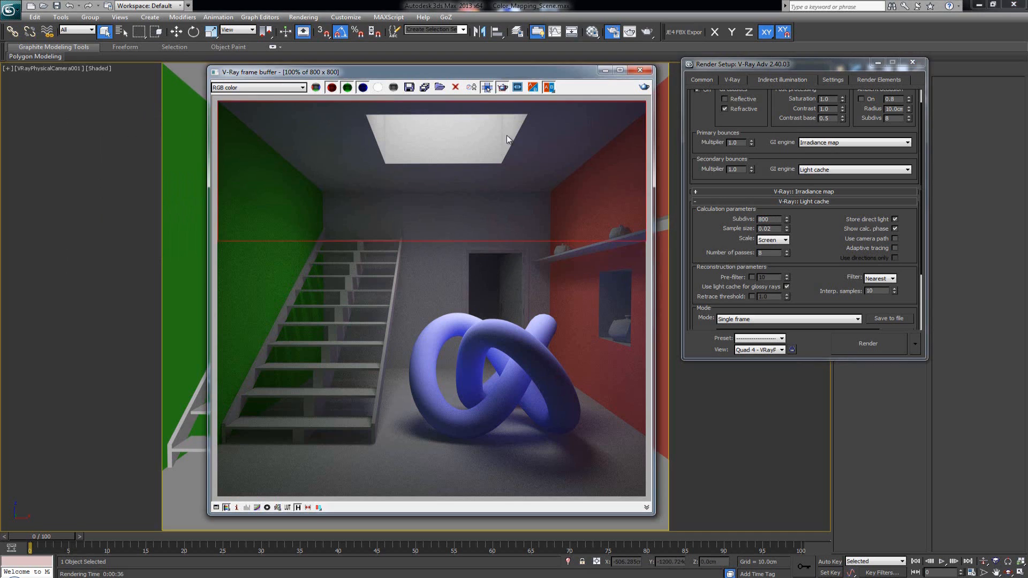
left_click_drag(407, 187, 469, 283)
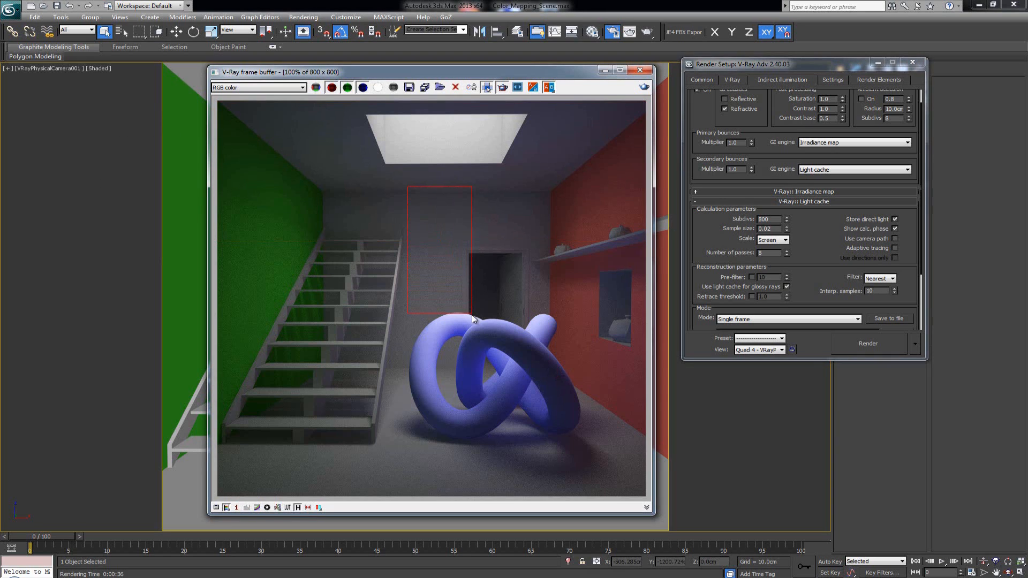
left_click_drag(398, 185, 419, 213)
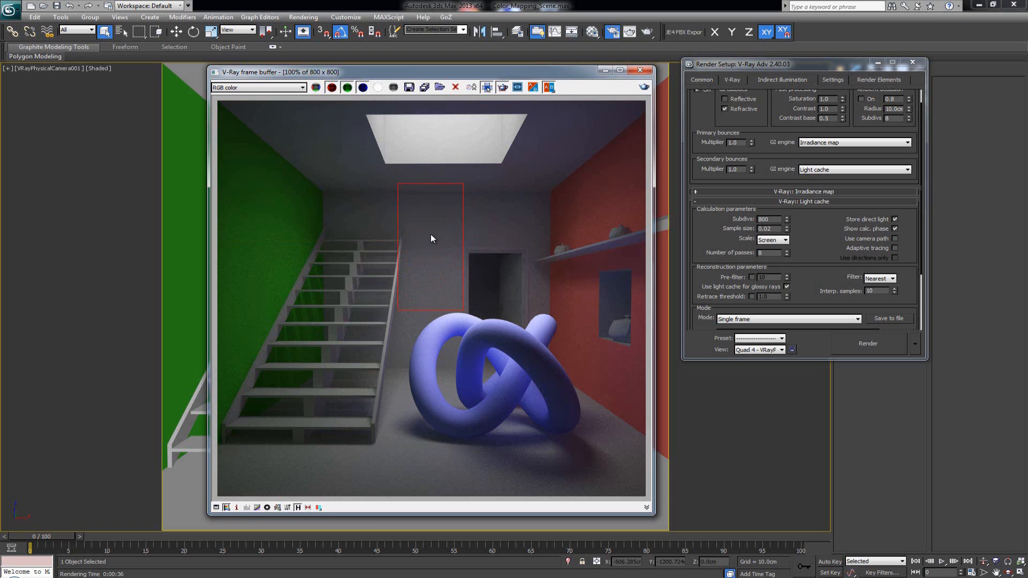
left_click(645, 87)
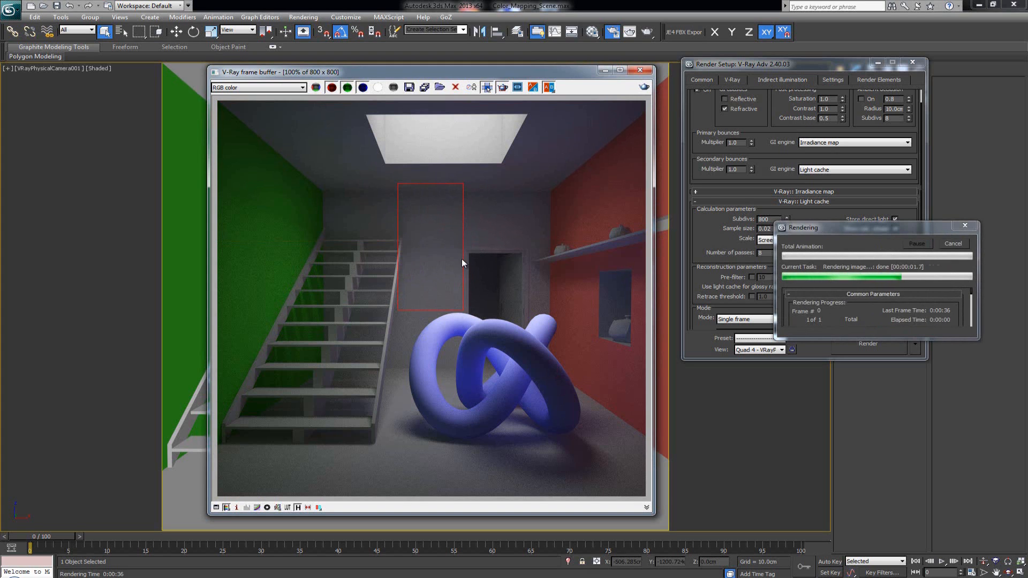
scroll(461, 270, "up", 1)
middle_click_drag(461, 270, 457, 365)
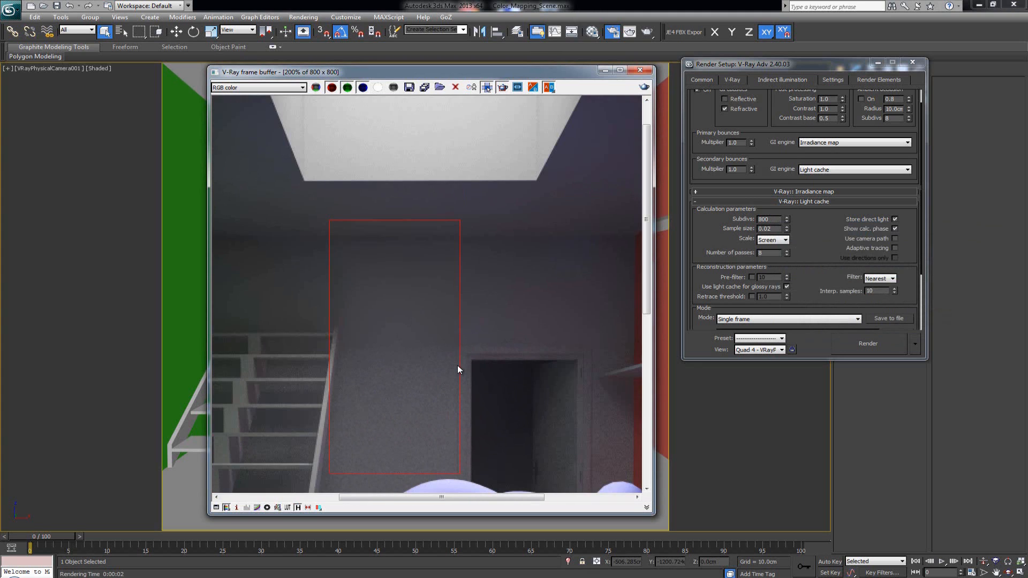
scroll(456, 334, "down", 1)
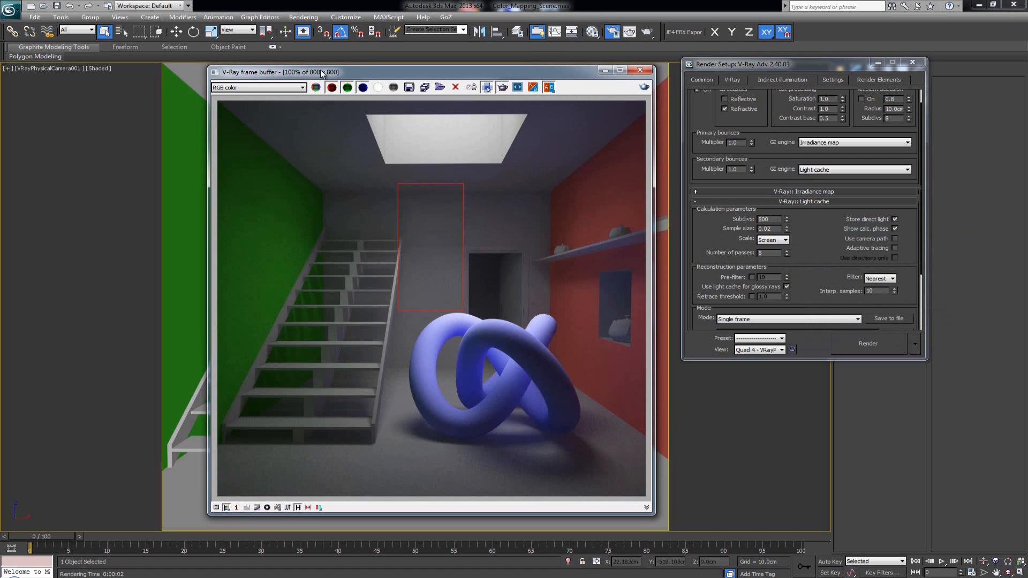
- Turn off region rendering and render the full image
left_click_drag(322, 72, 314, 76)
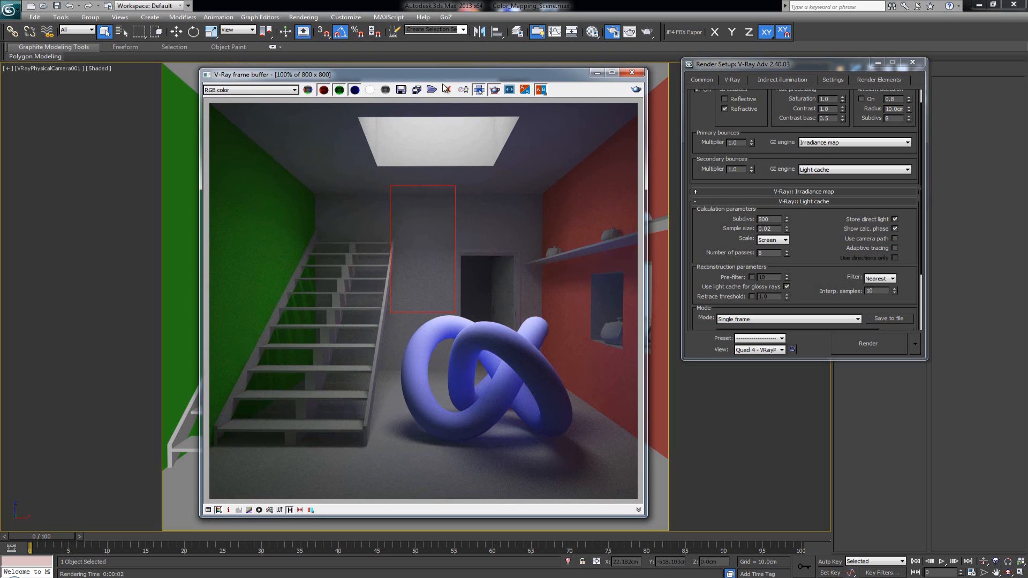
left_click(493, 91)
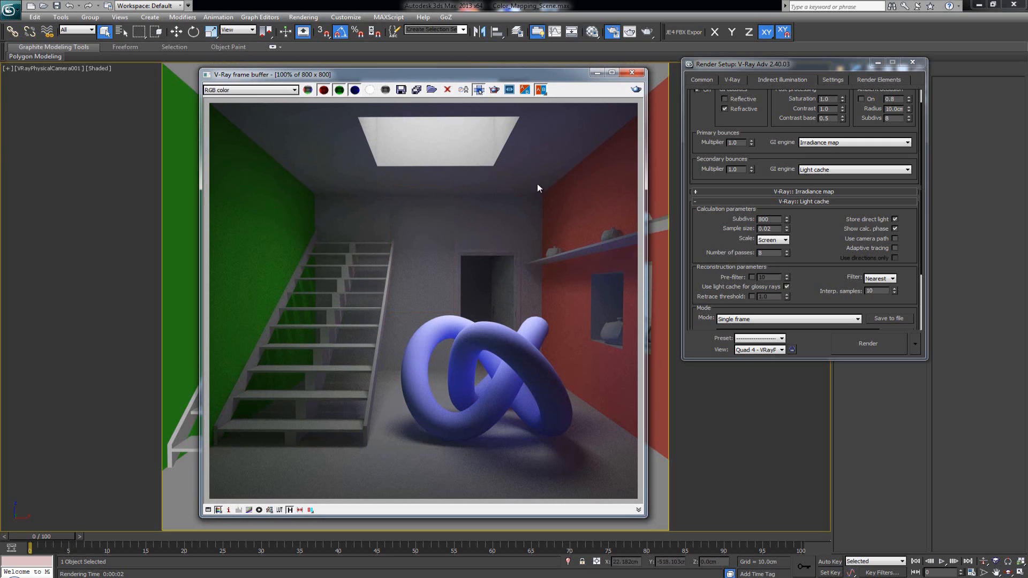
left_click(636, 89)
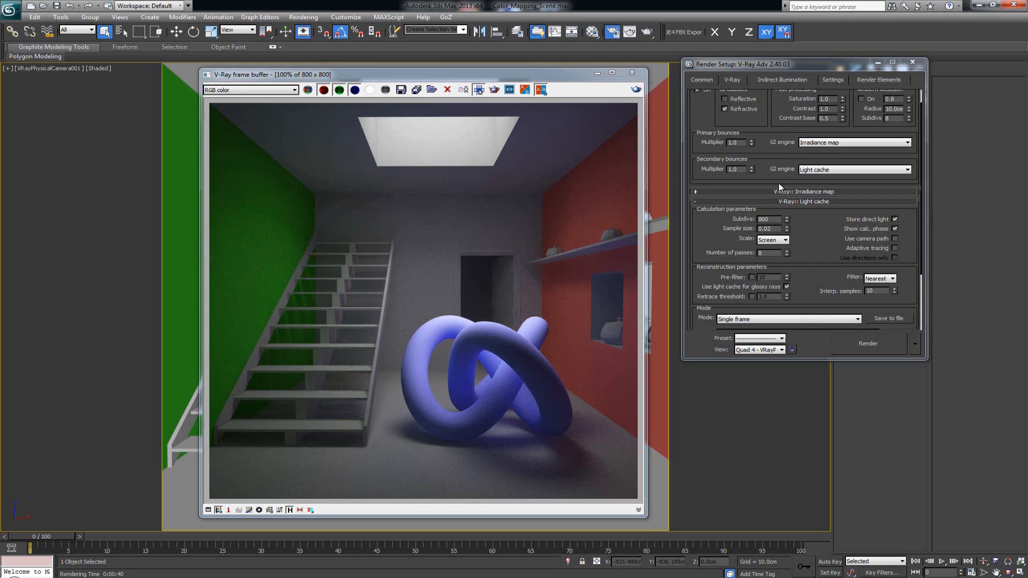
scroll(779, 183, "up", 1)
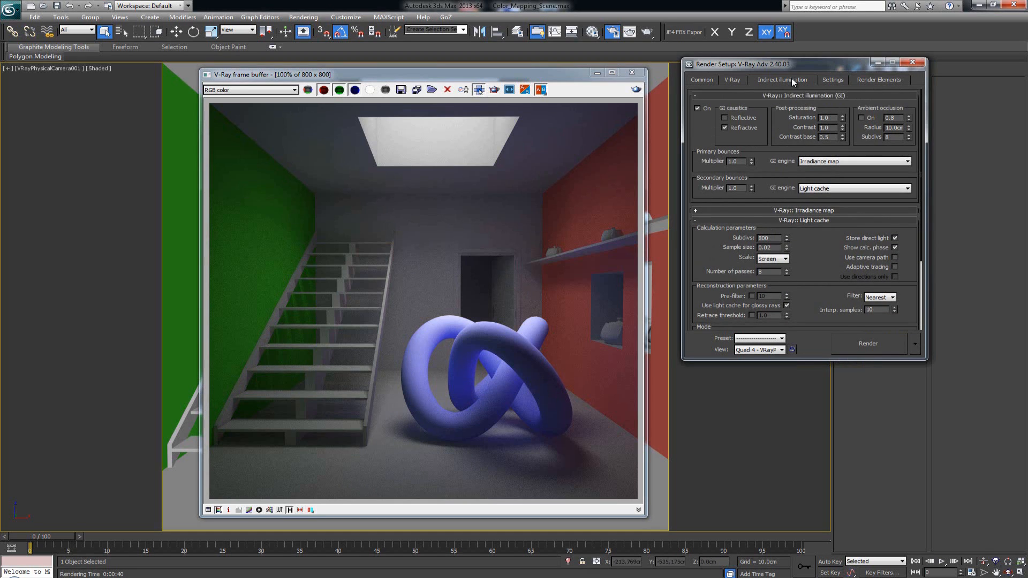